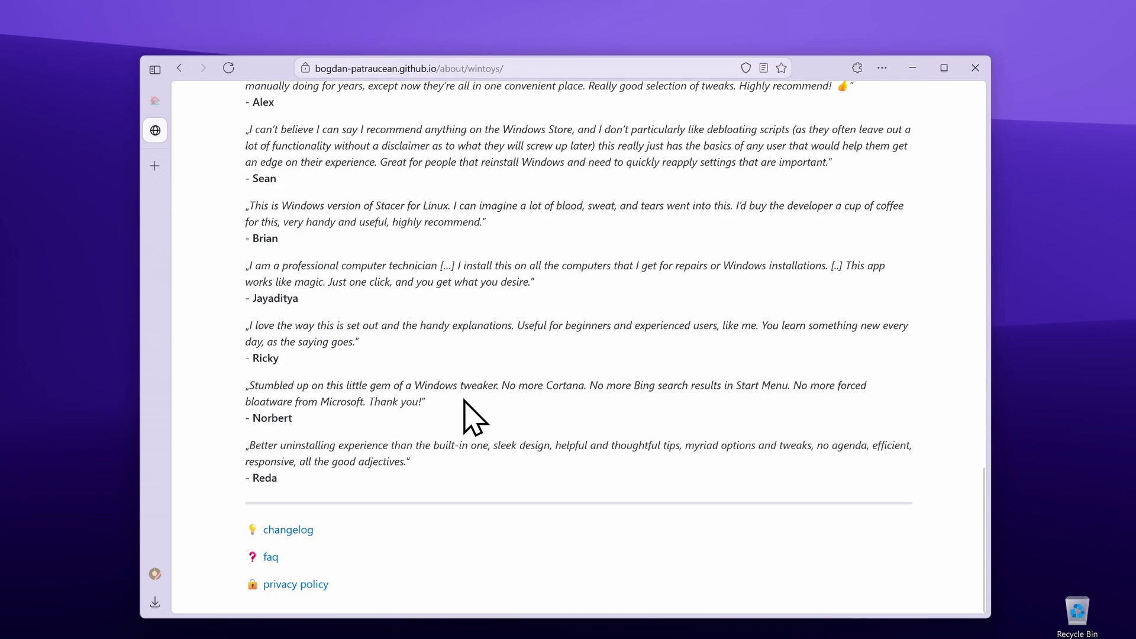
Read the newest entry, v1.3.15.0, in the Wintoys changelog and return to the main Wintoys page
left_click(309, 529)
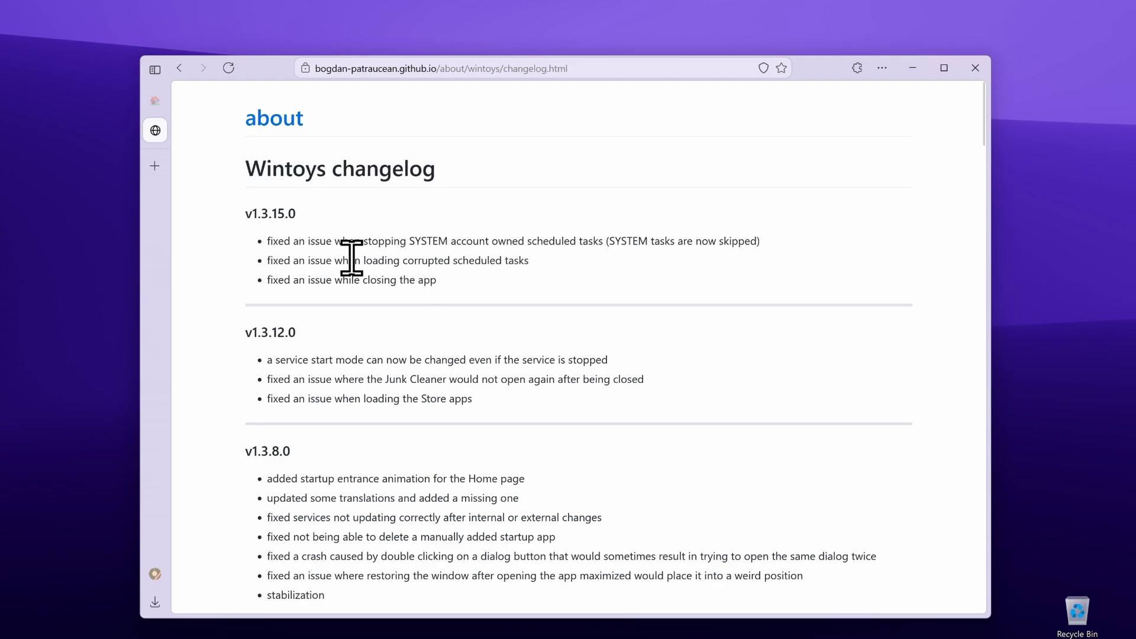
left_click_drag(267, 239, 476, 281)
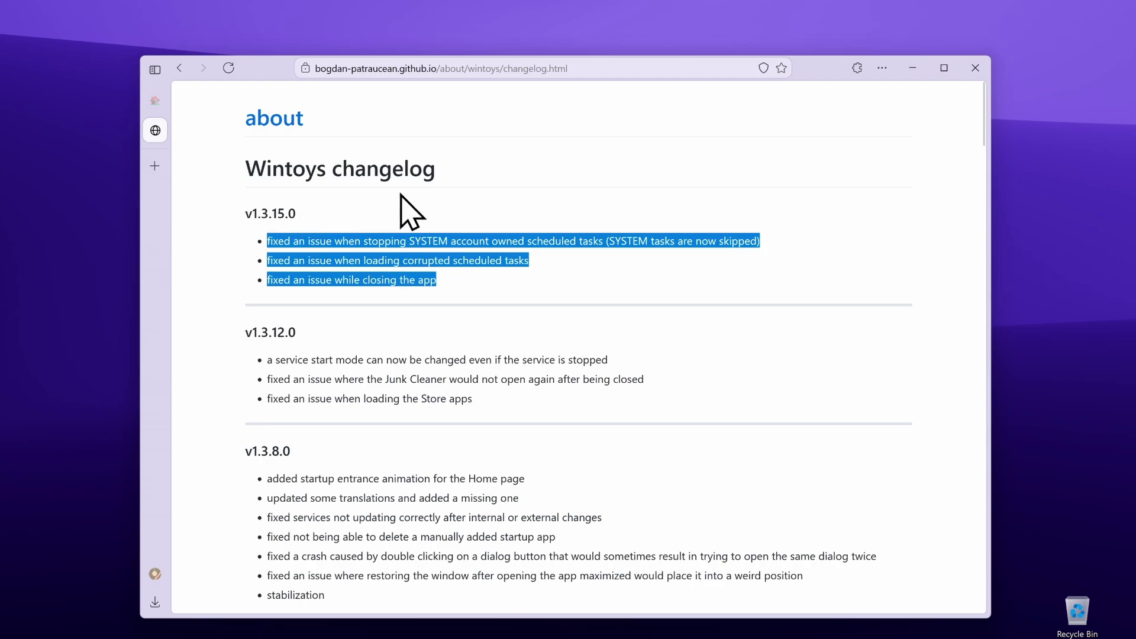
left_click(274, 118)
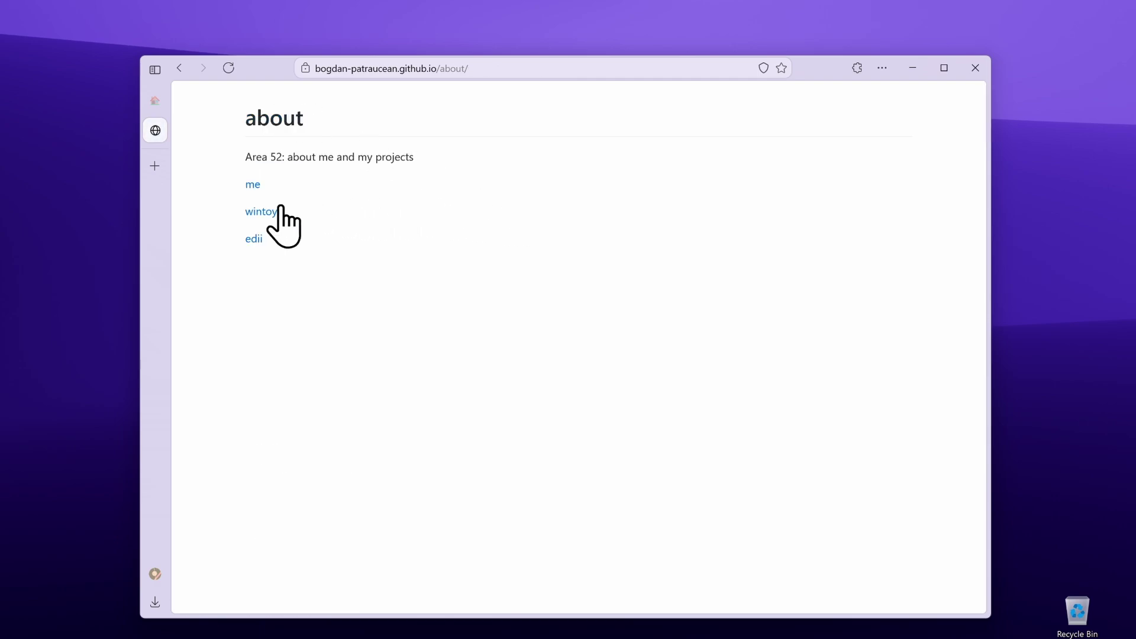
left_click(272, 211)
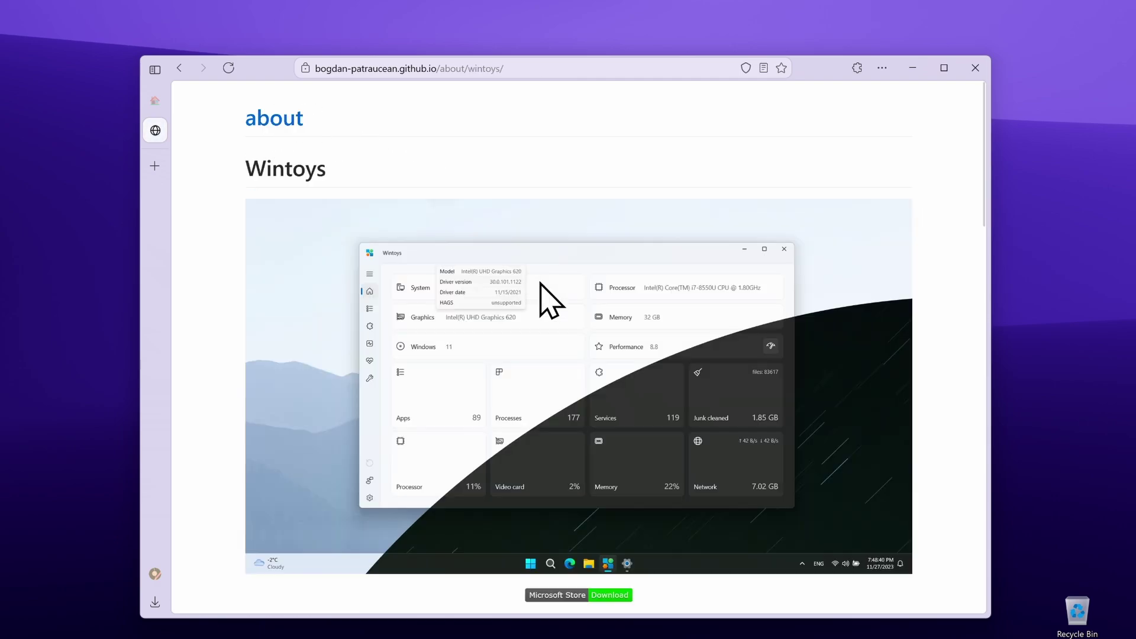
Open the Microsoft Store web listing for Wintoys and review its ratings
left_click(577, 594)
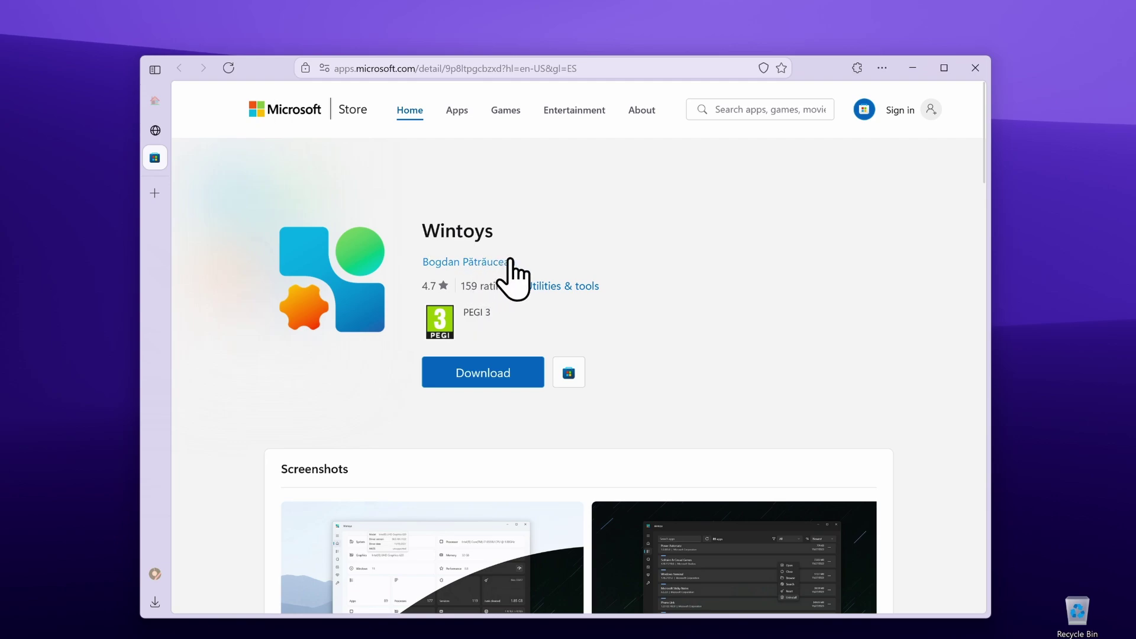
scroll(509, 284, "down", 10)
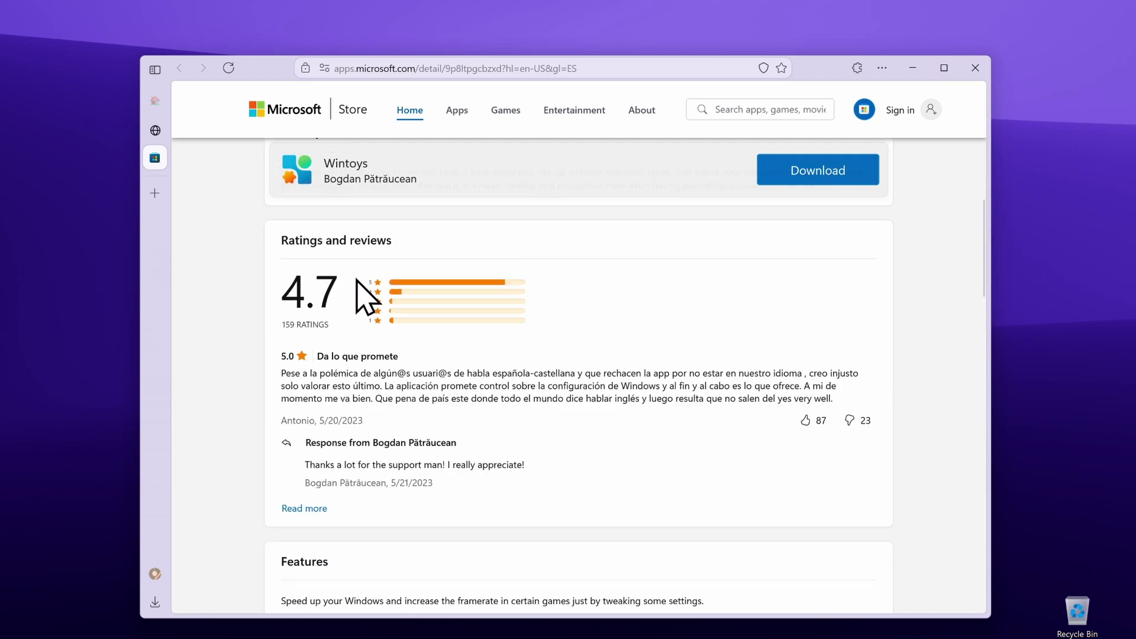
scroll(480, 305, "up", 10)
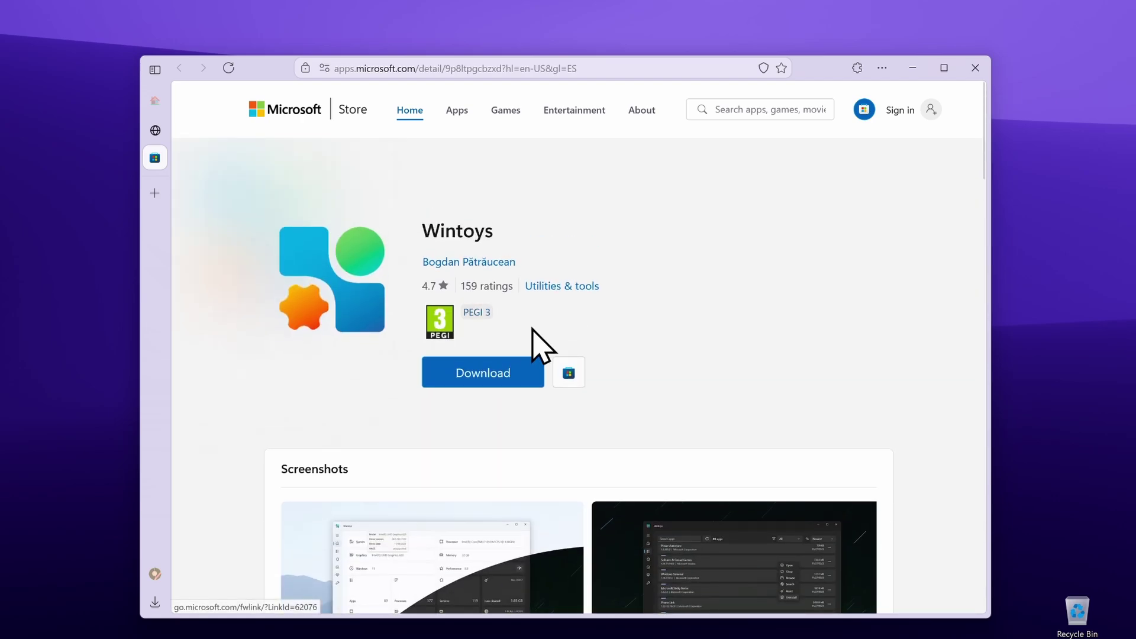
Open the Wintoys listing in the Microsoft Store app and install Wintoys from there
left_click(499, 364)
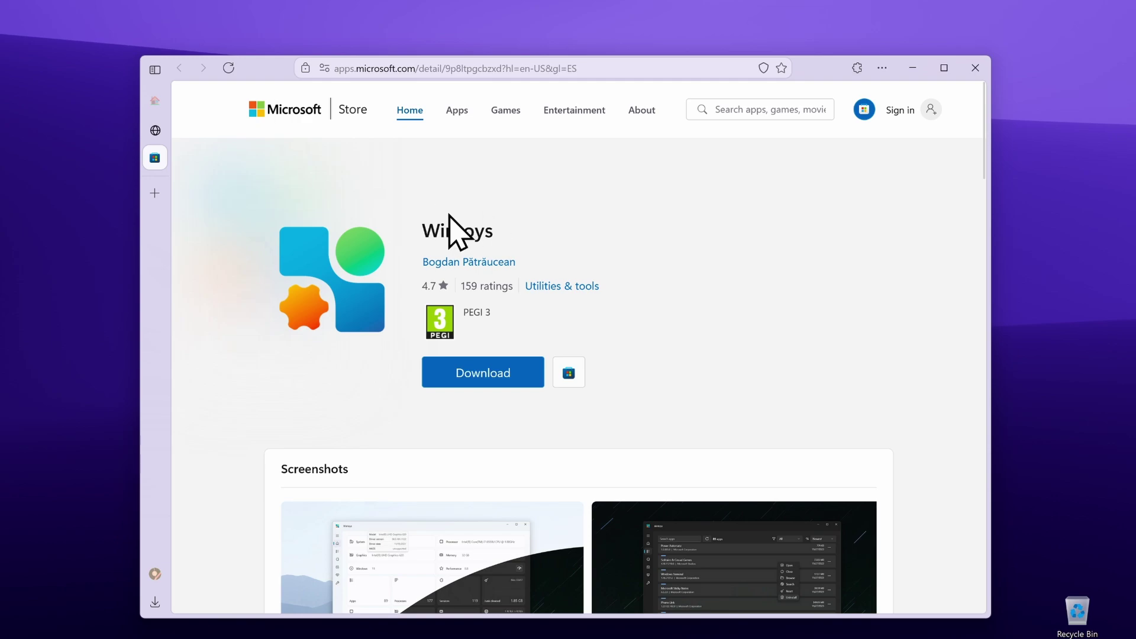
left_click(575, 380)
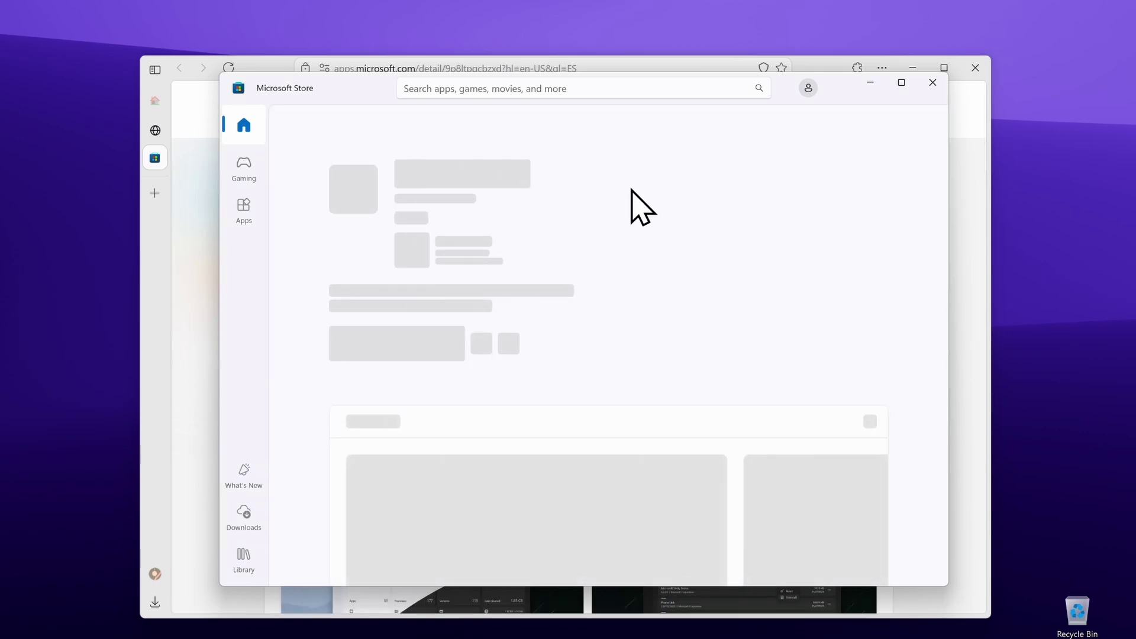
left_click(377, 346)
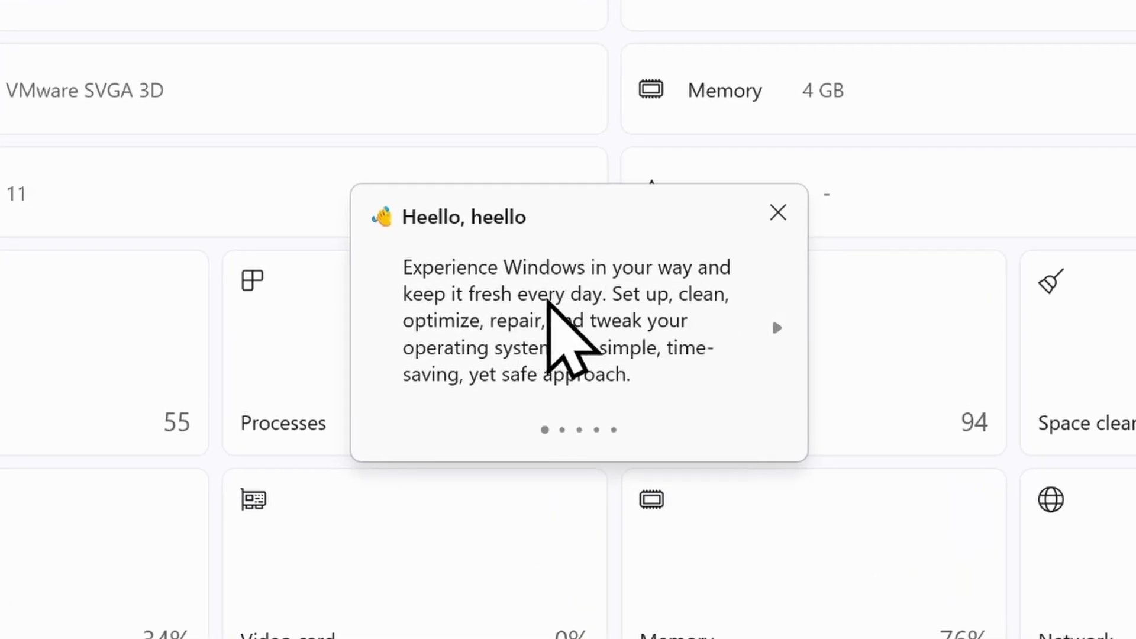
Read through the Wintoys welcome tips up to the final warning and dismiss them
left_click(776, 327)
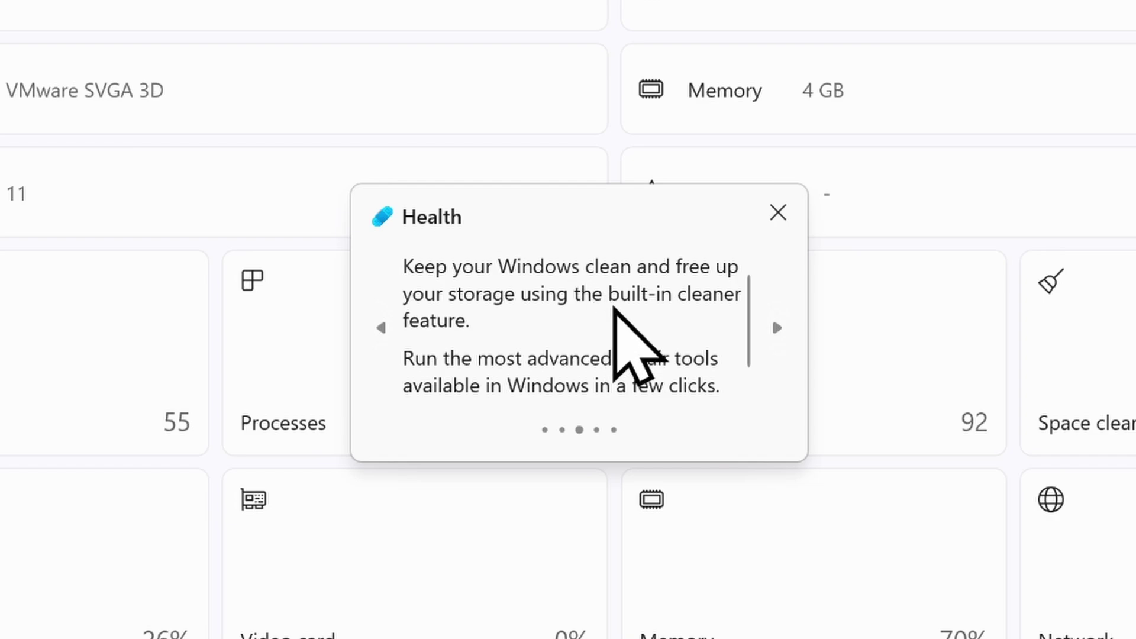
left_click(772, 328)
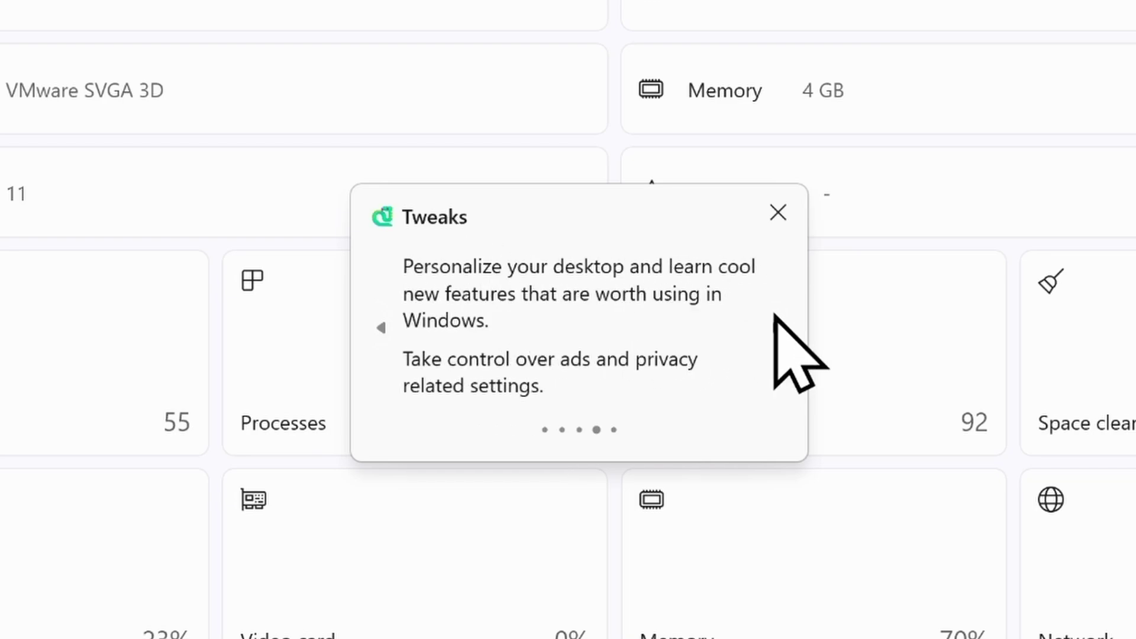
left_click(774, 319)
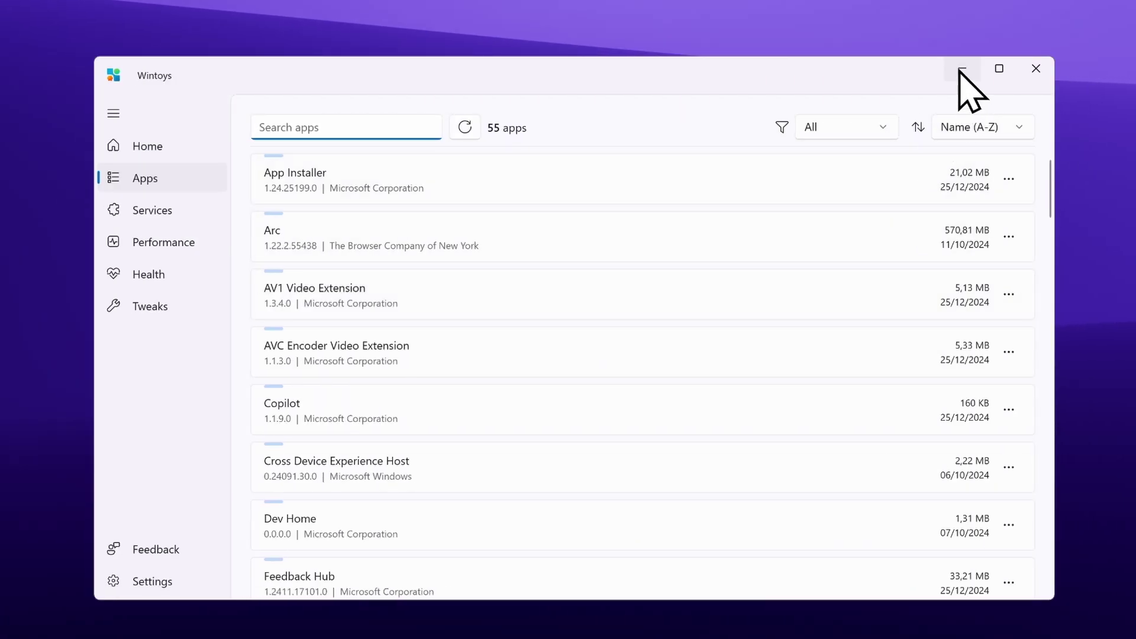
left_click(961, 68)
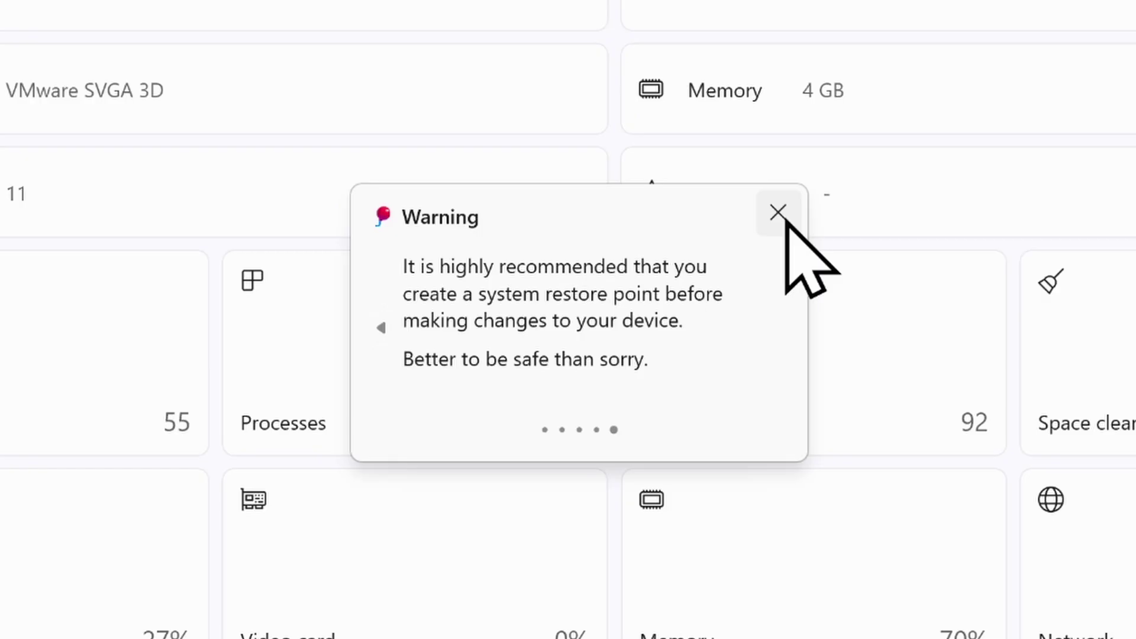
left_click(782, 216)
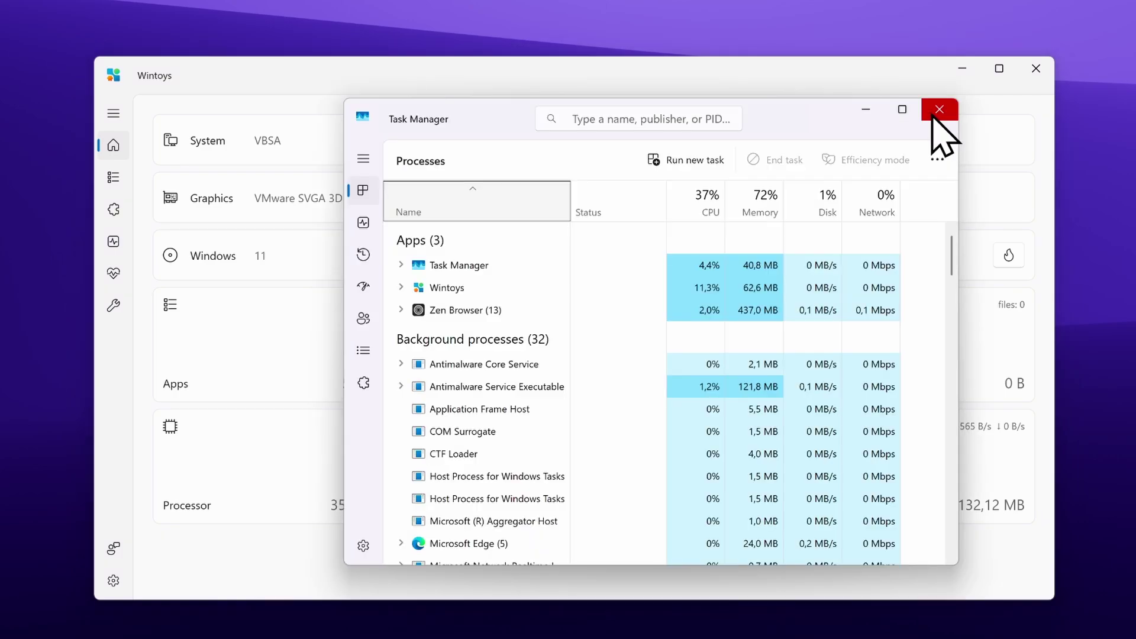
Close Task Manager and filter the Wintoys list of installed apps to Win32
left_click(936, 111)
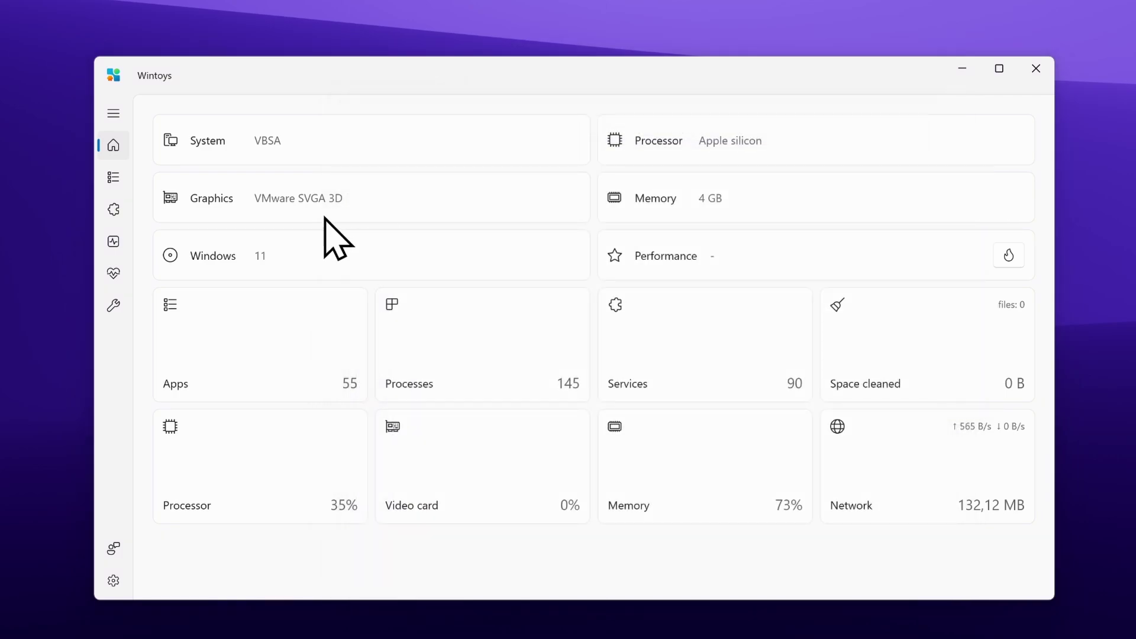
left_click(121, 180)
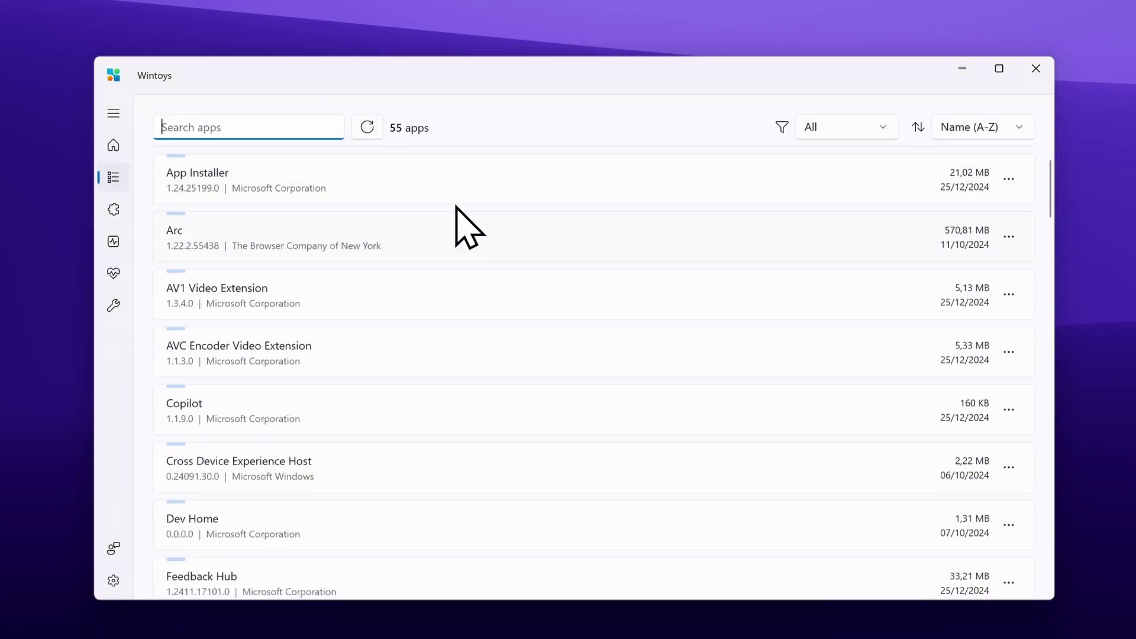
left_click(843, 132)
left_click(842, 159)
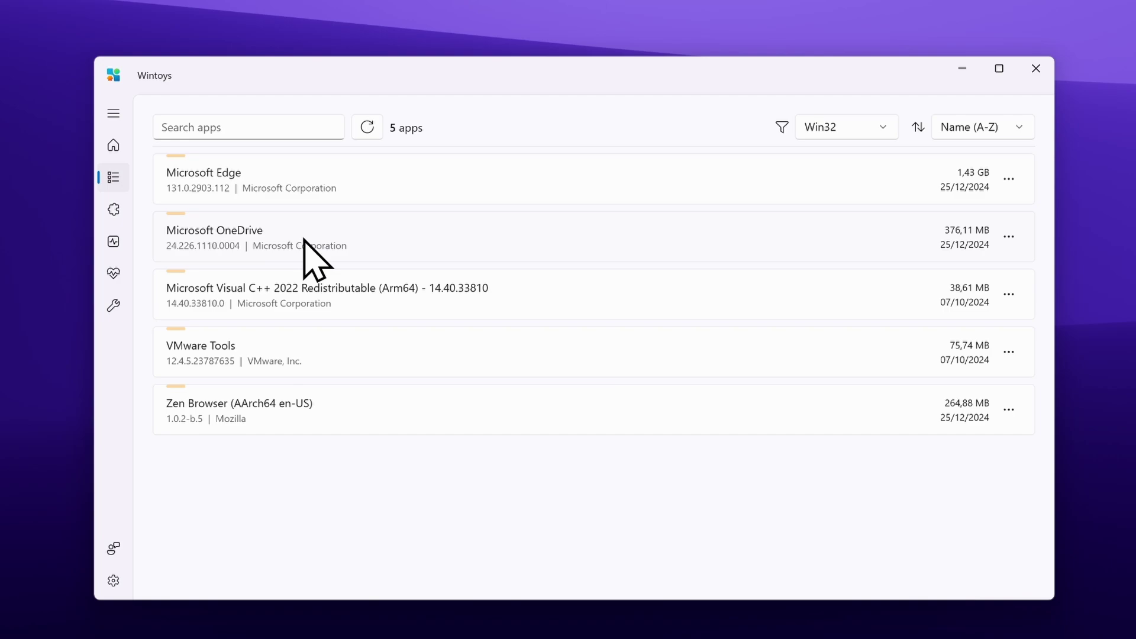
Filter the installed apps to Store and look through the list
left_click(829, 130)
left_click(838, 158)
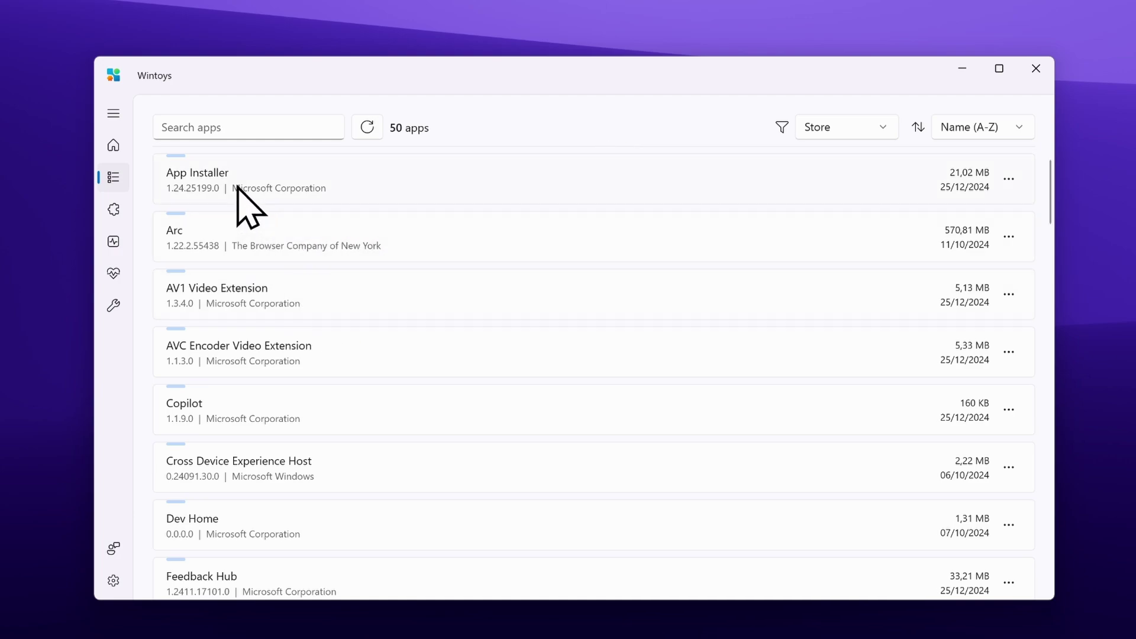
scroll(481, 338, "down", 6)
scroll(481, 337, "up", 6)
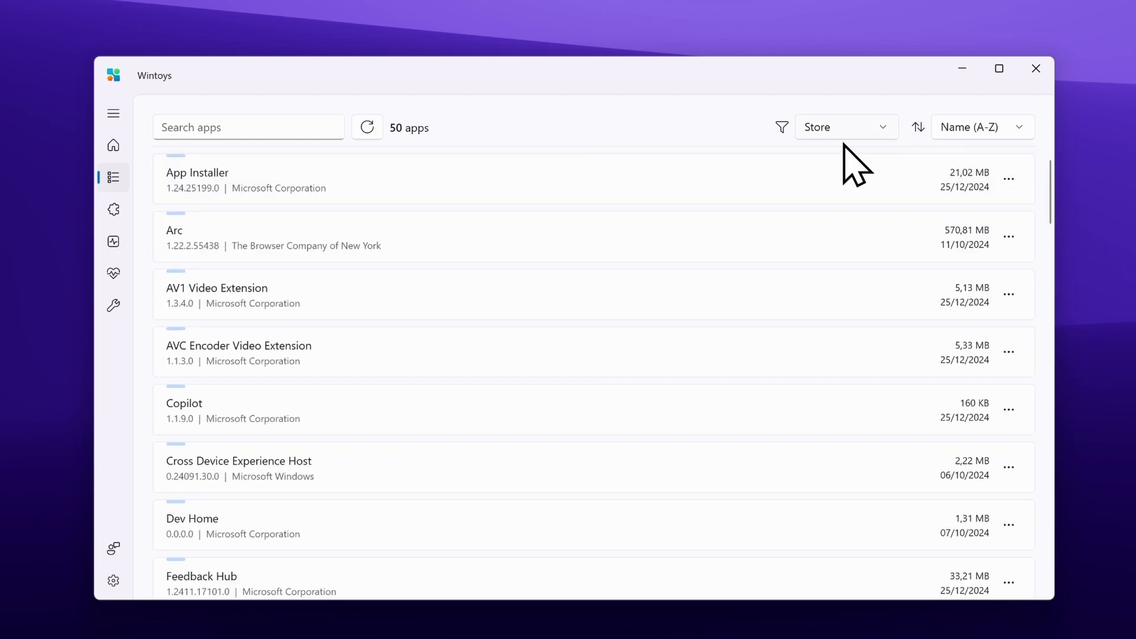
Filter the installed apps to Win32 again, and view Microsoft Edge's installation folder before closing it
left_click(854, 129)
left_click(840, 151)
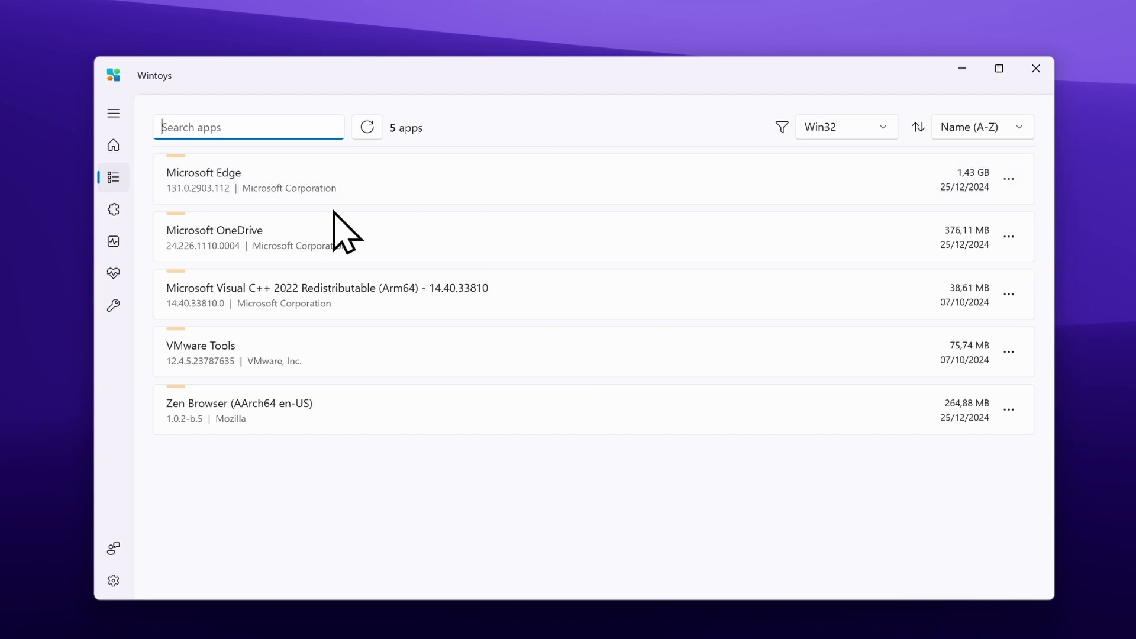
left_click(1009, 180)
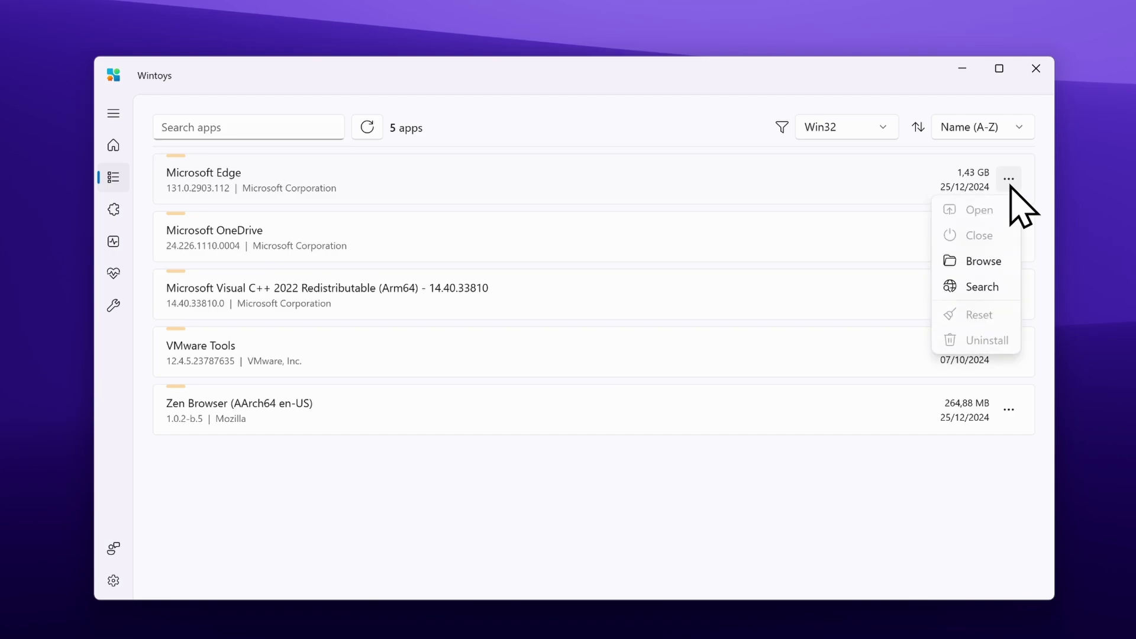
left_click(992, 262)
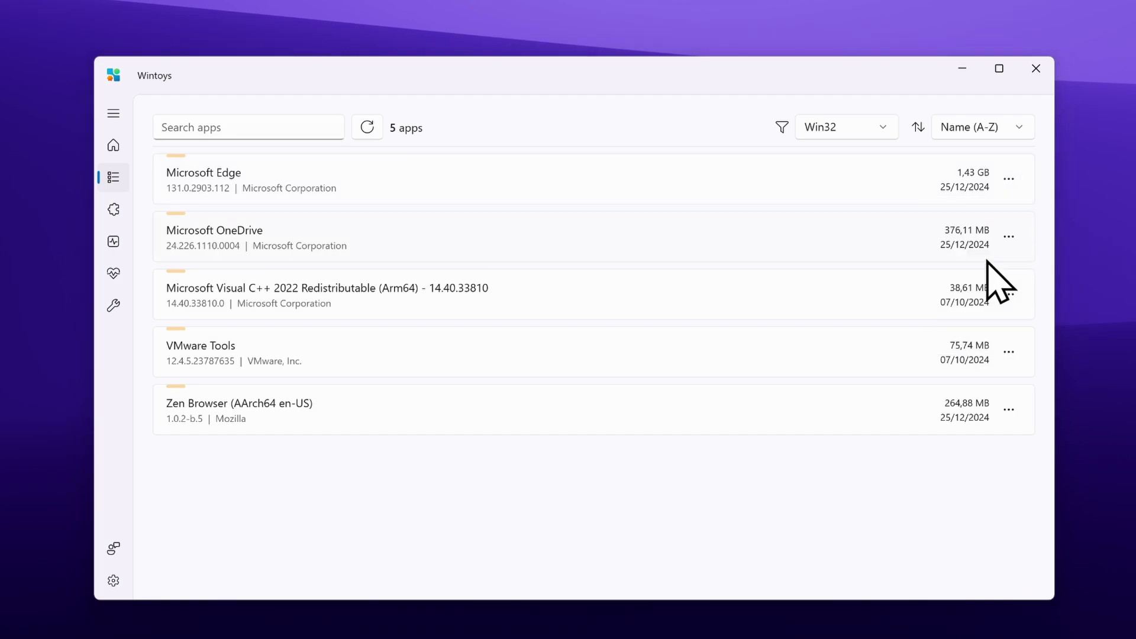
left_click_drag(553, 97, 559, 74)
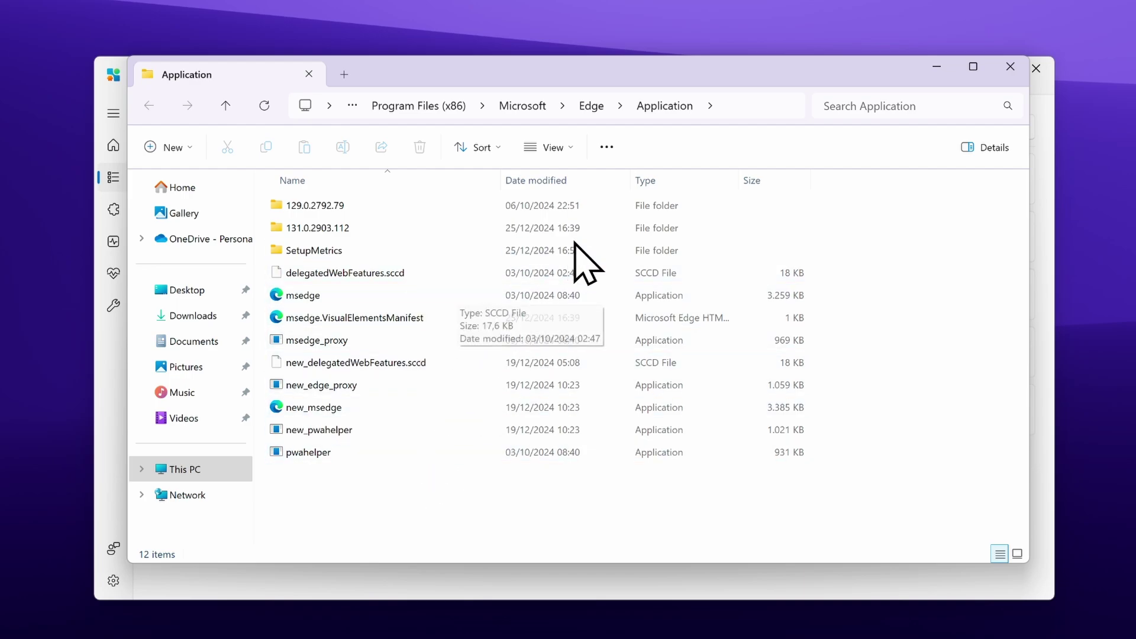
key("alt+F4")
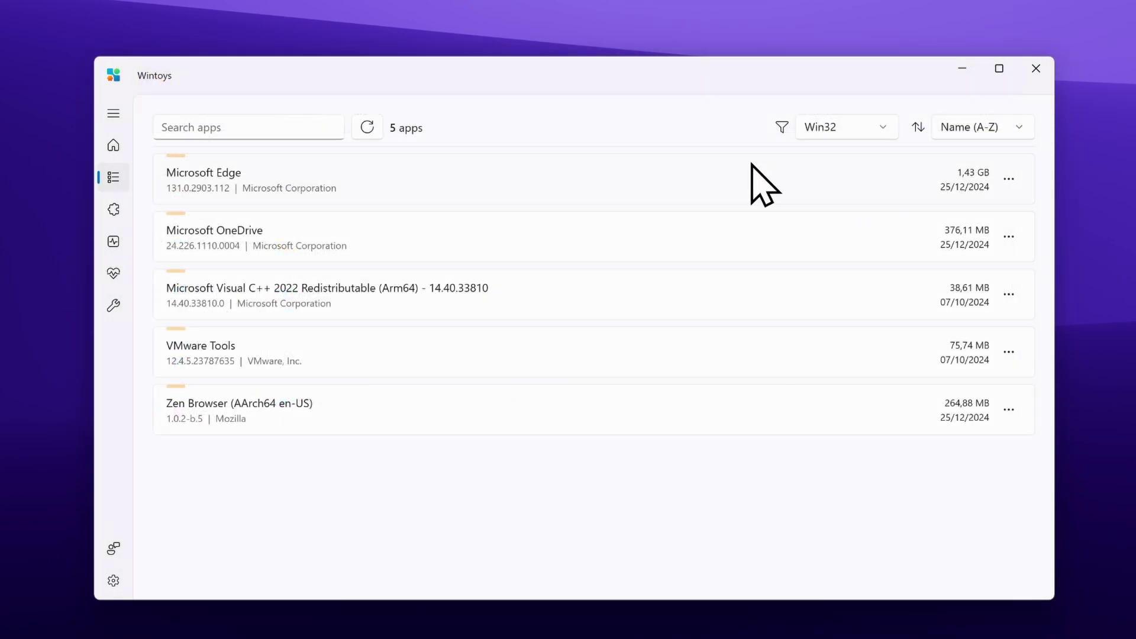
Show the Windows services filtered to Stopped and look through them
left_click(113, 209)
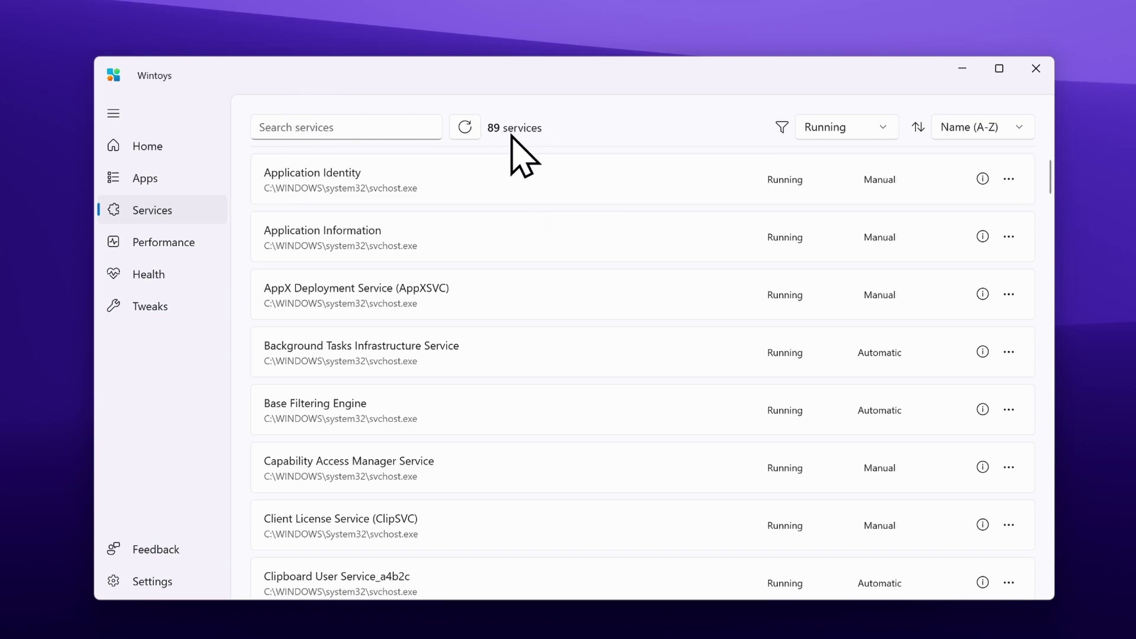
left_click(852, 127)
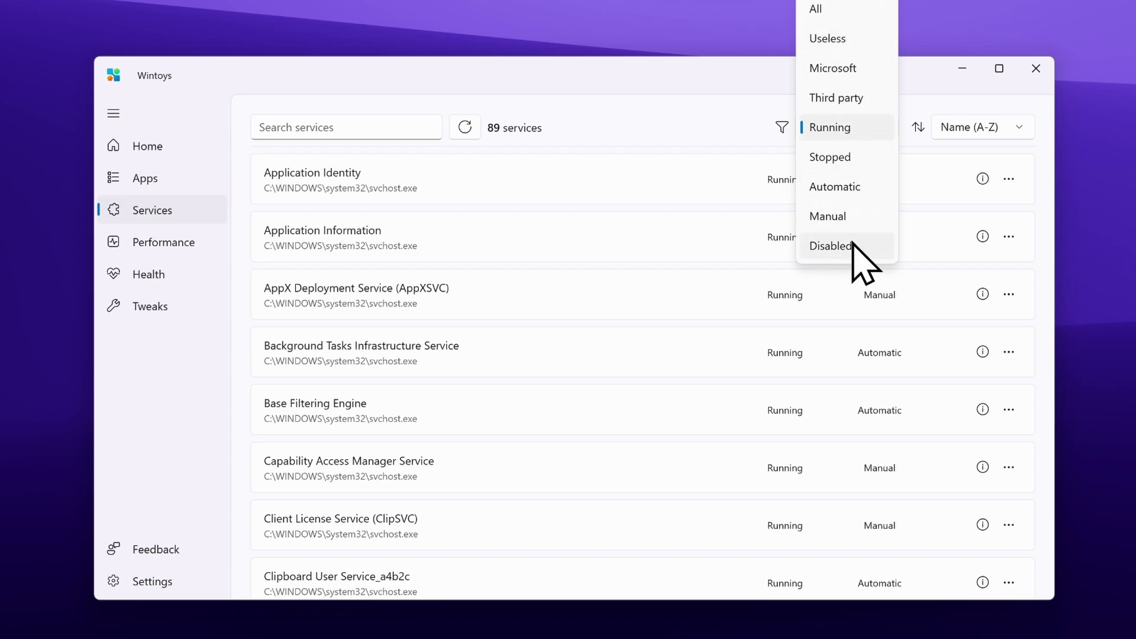
left_click(868, 159)
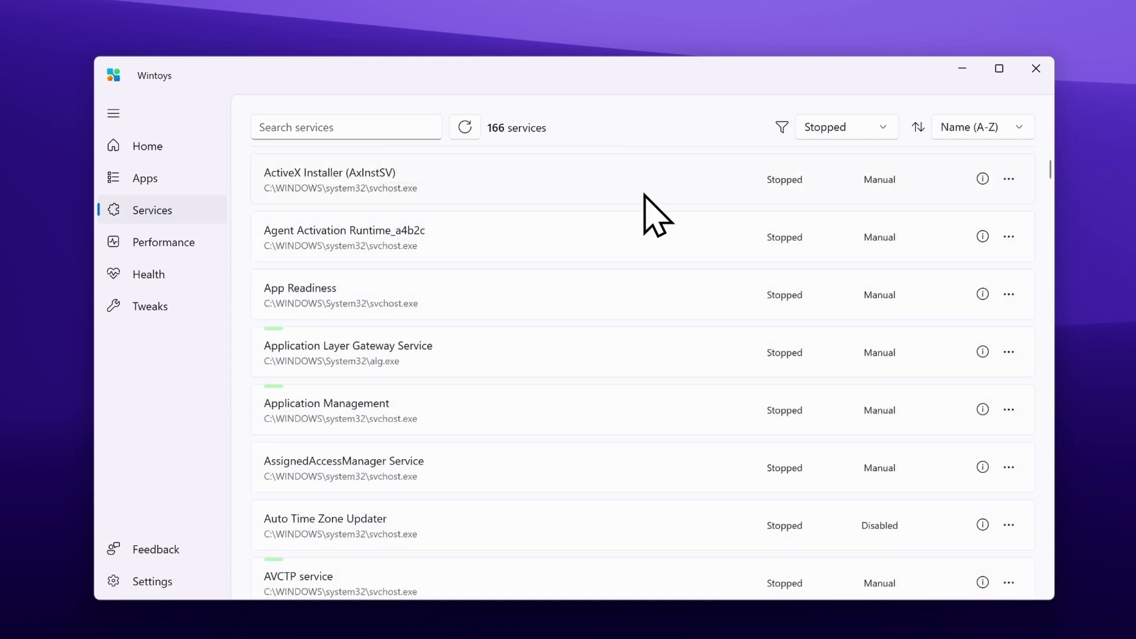
scroll(657, 216, "down", 20)
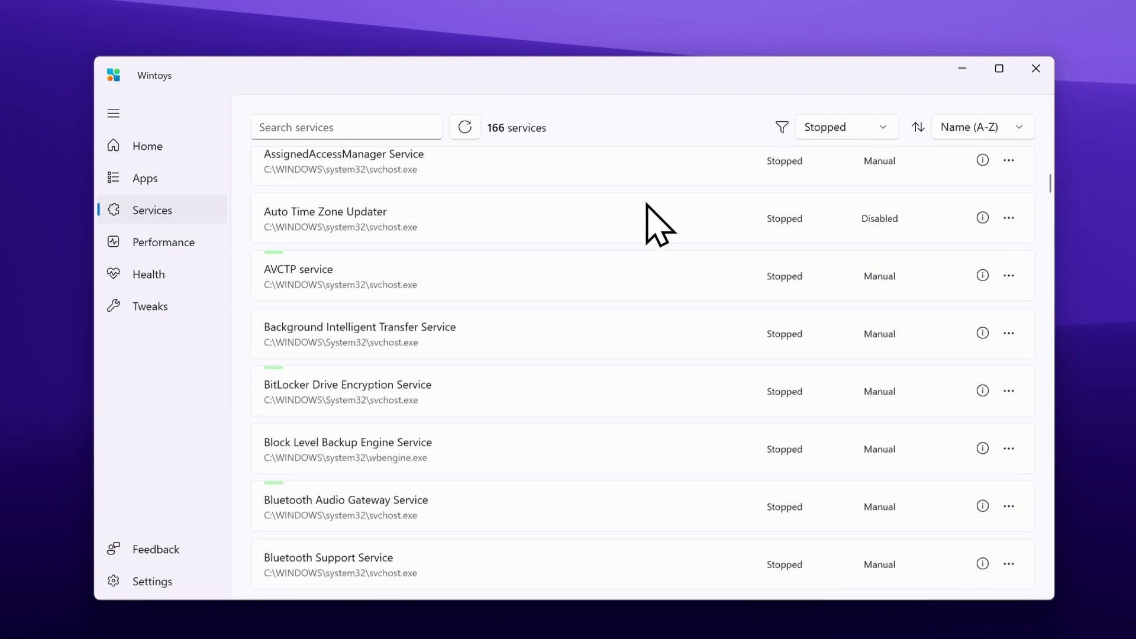
Filter the services to Disabled, and view the Auto Time Zone Updater's file location before closing the folder
left_click(861, 128)
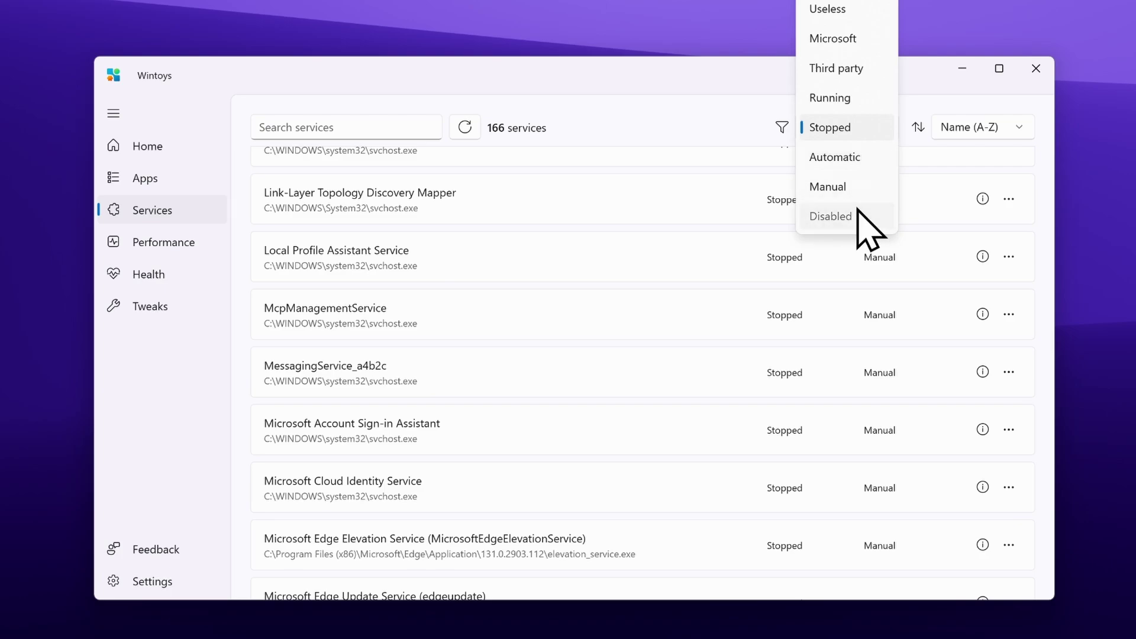
left_click(857, 213)
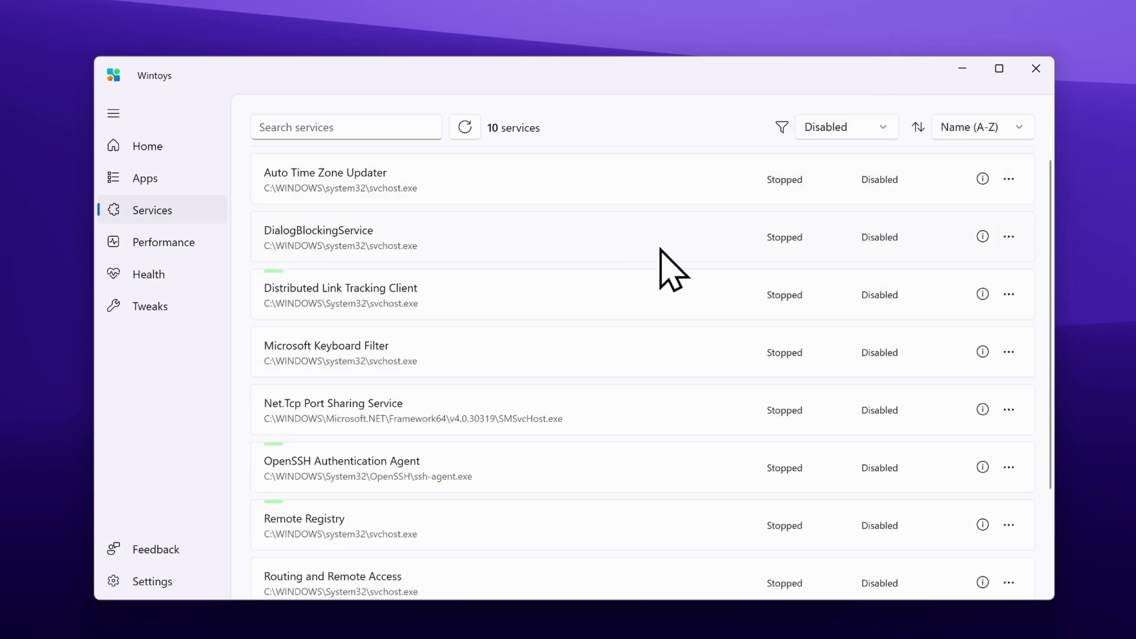
left_click(1011, 180)
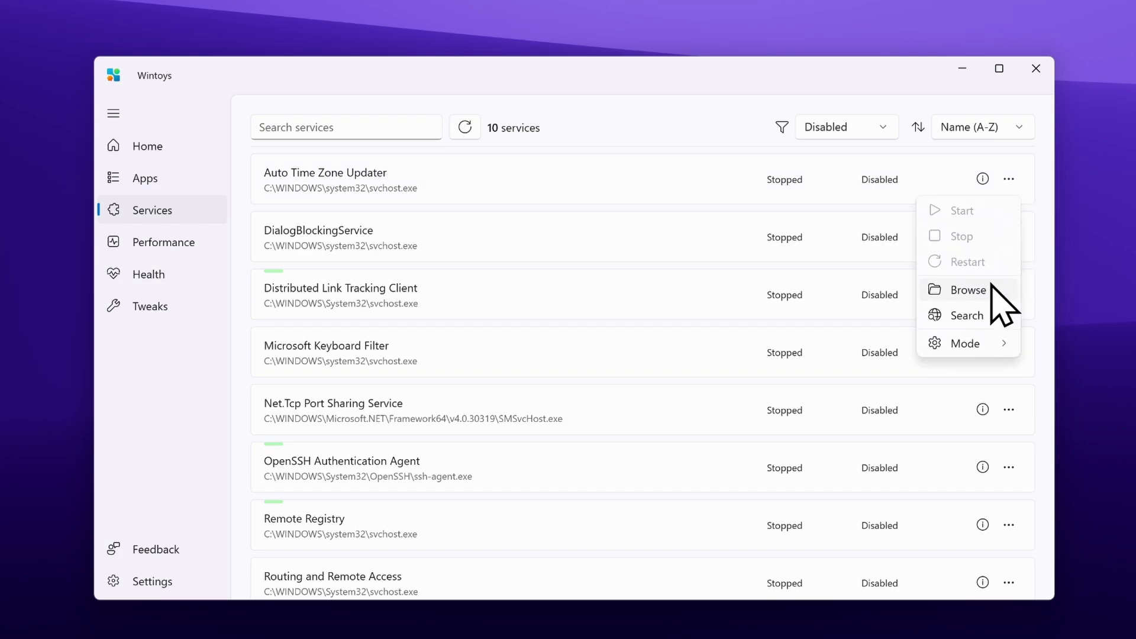
left_click(970, 289)
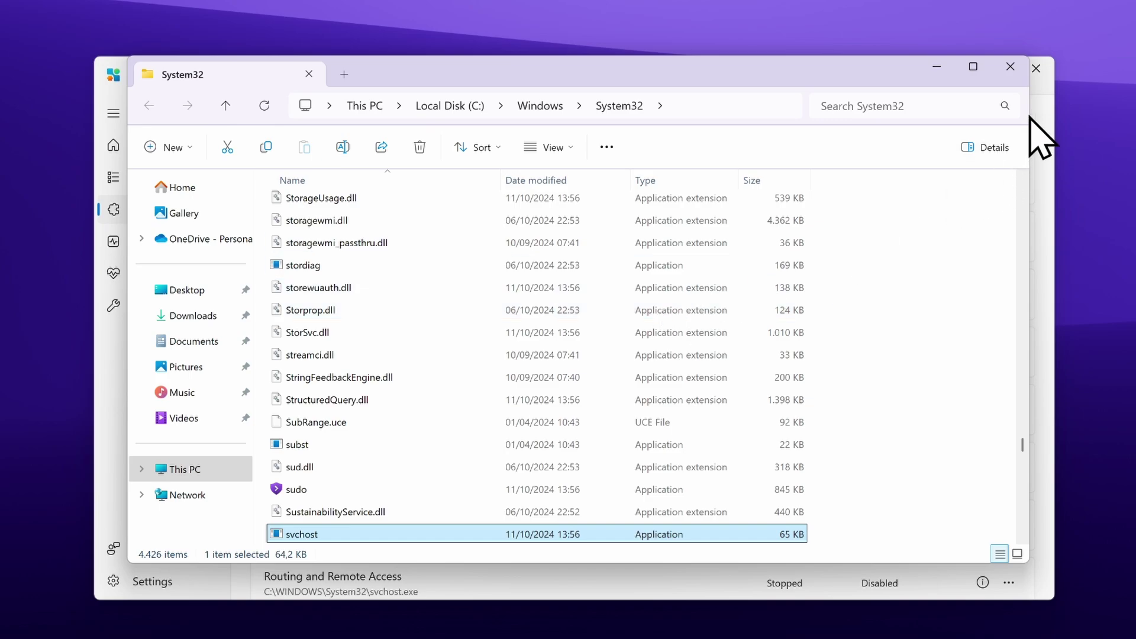
left_click(1010, 66)
Show the startup mode options for Auto Time Zone Updater, and look through the service list in the Windows Services console
left_click(1010, 179)
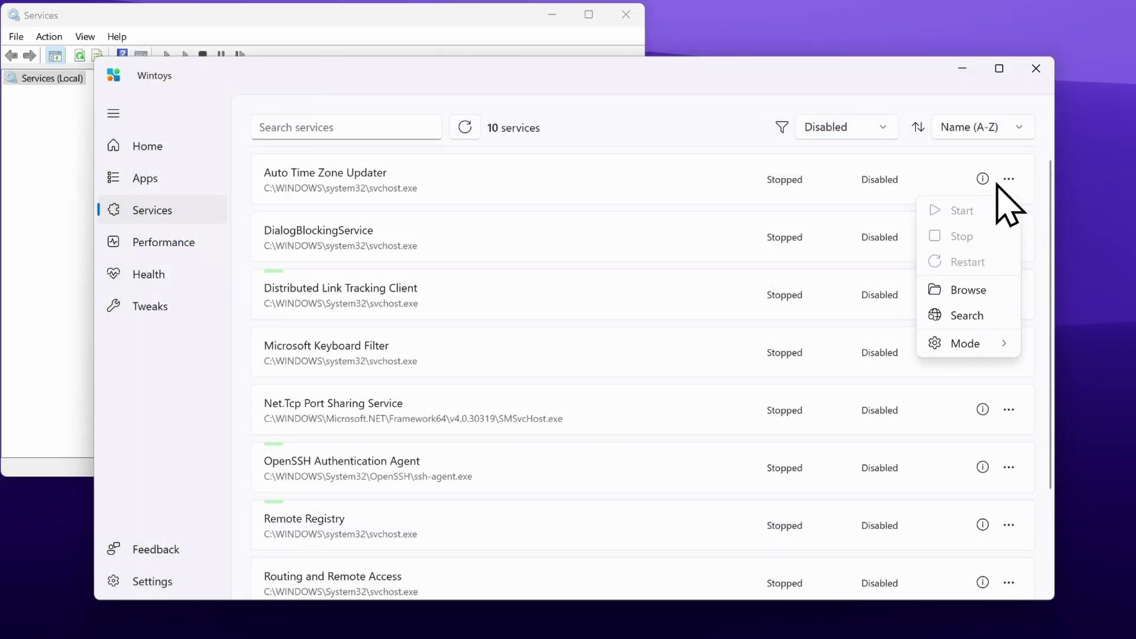
mouse_move(980, 355)
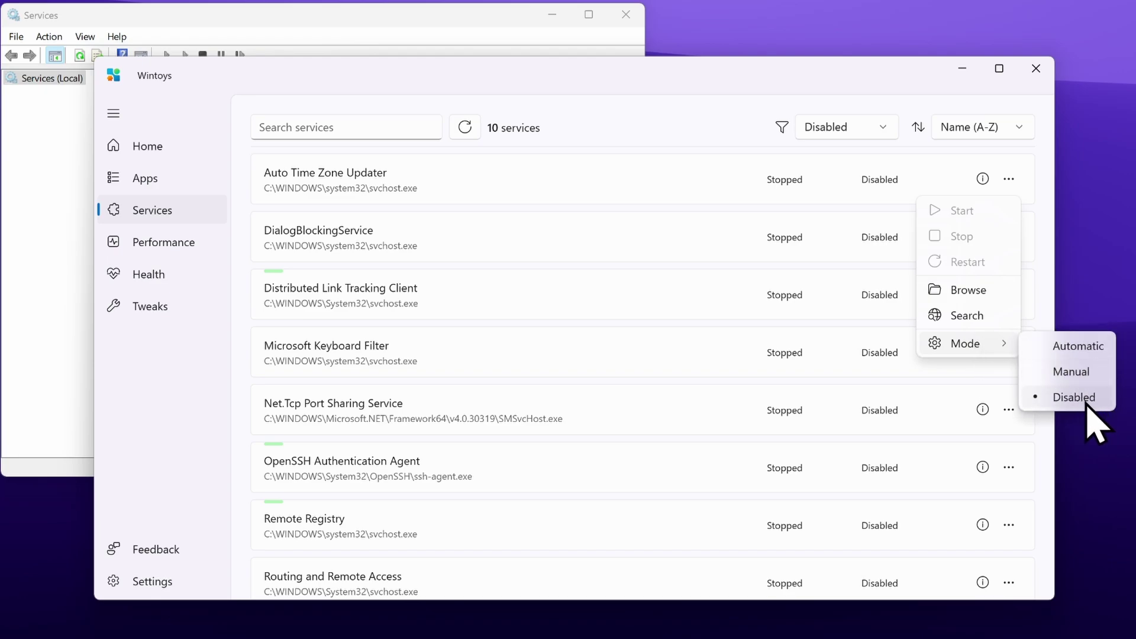
left_click_drag(470, 38, 616, 87)
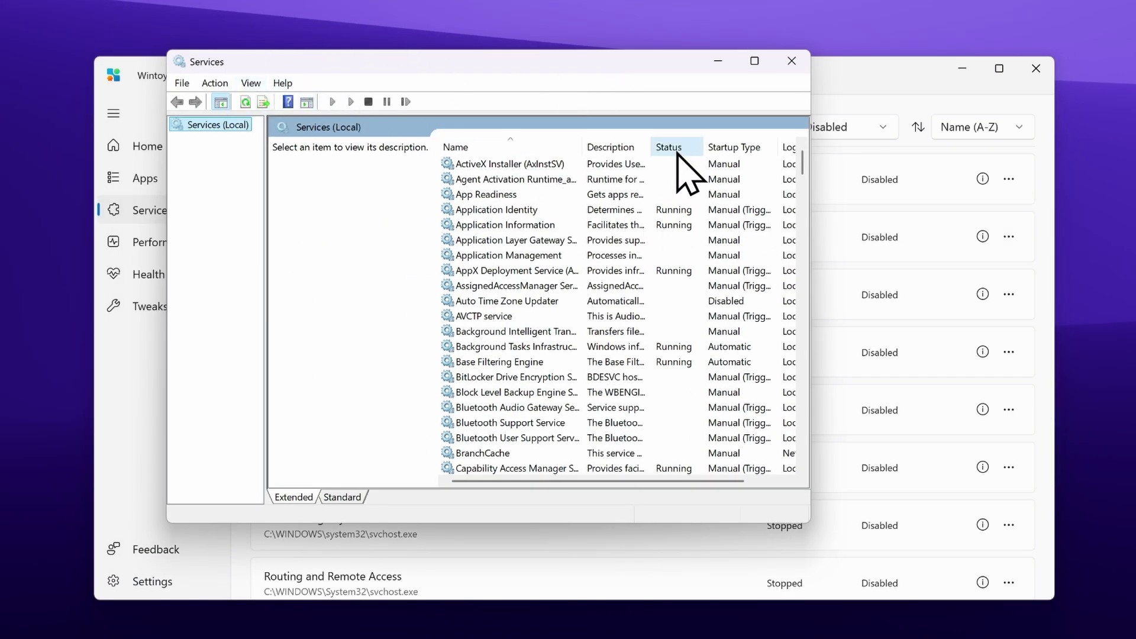
scroll(674, 237, "down", 3)
scroll(666, 248, "up", 3)
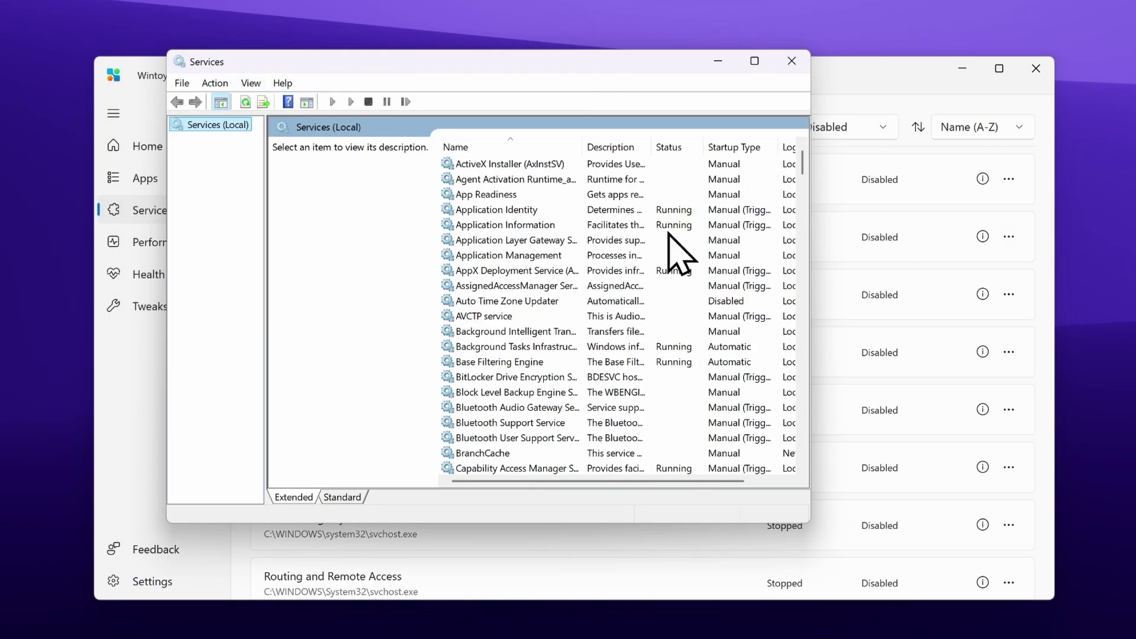
left_click_drag(600, 63, 504, 64)
left_click(816, 84)
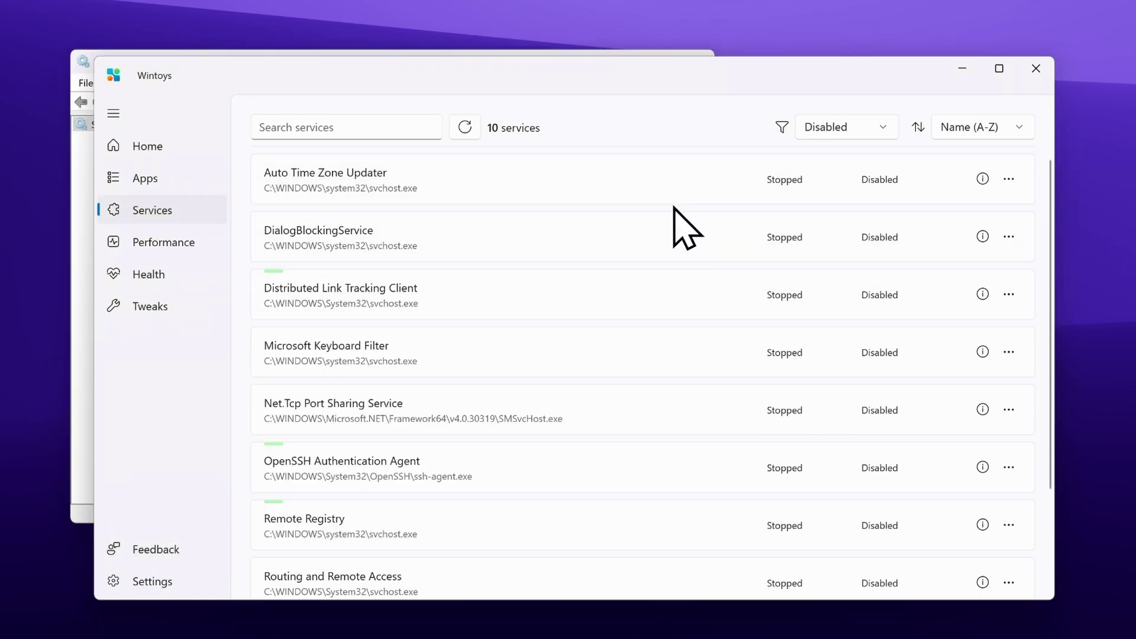
View the startup type options in the Application Identity service's properties in the Services console, cancel without changes, and close the console
key("alt+Tab")
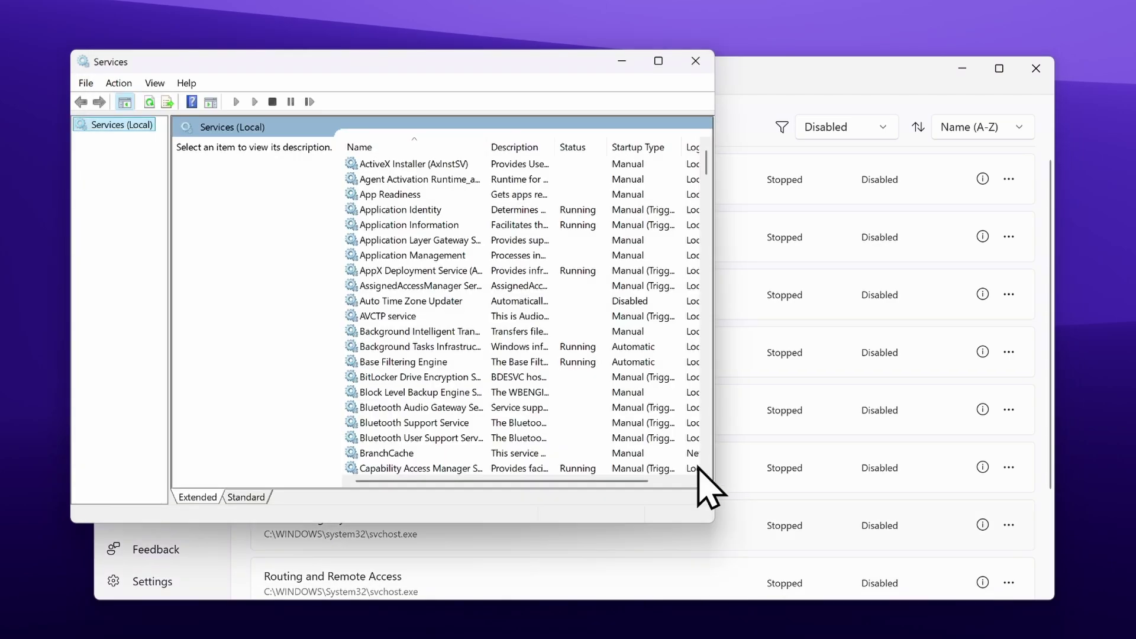
left_click(520, 211)
right_click(520, 212)
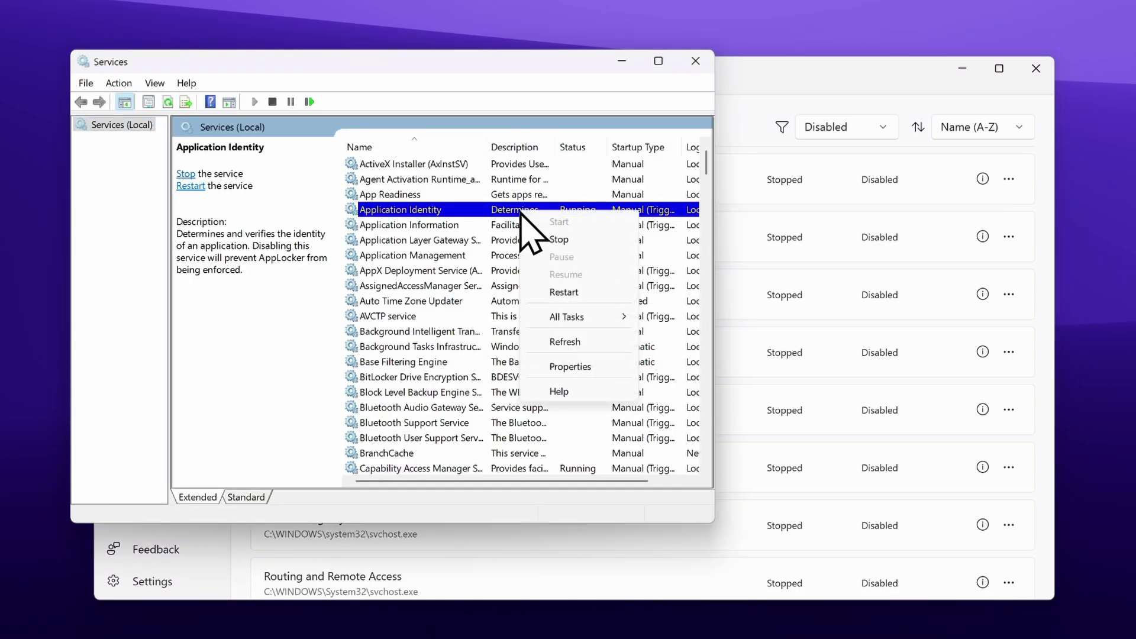
left_click(602, 365)
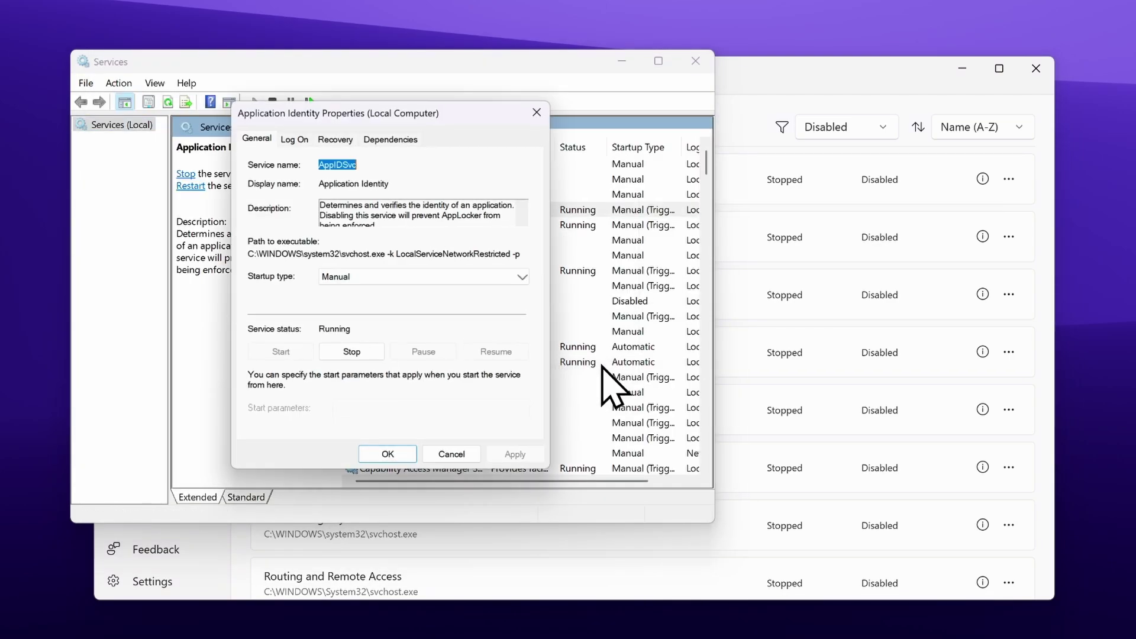
left_click(343, 278)
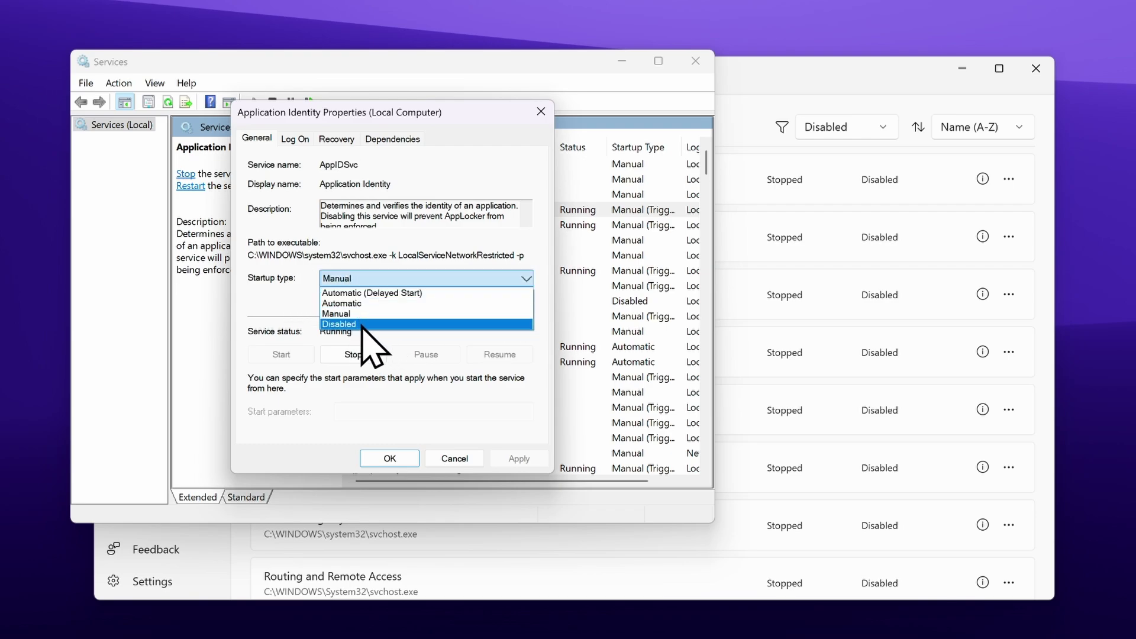
left_click(477, 465)
left_click(462, 456)
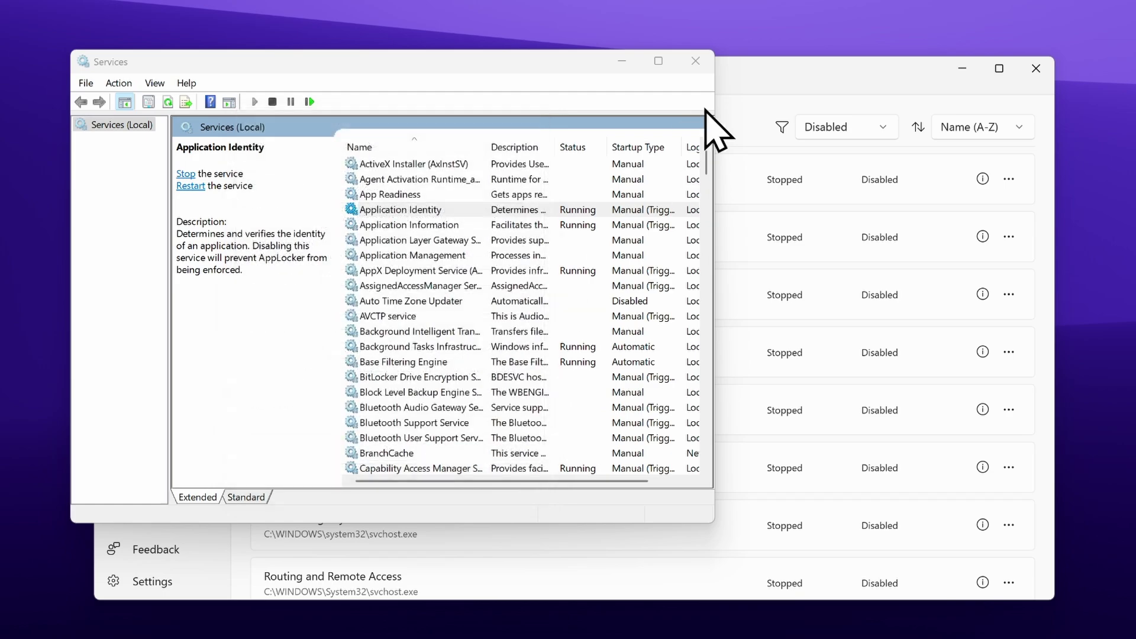
left_click(697, 62)
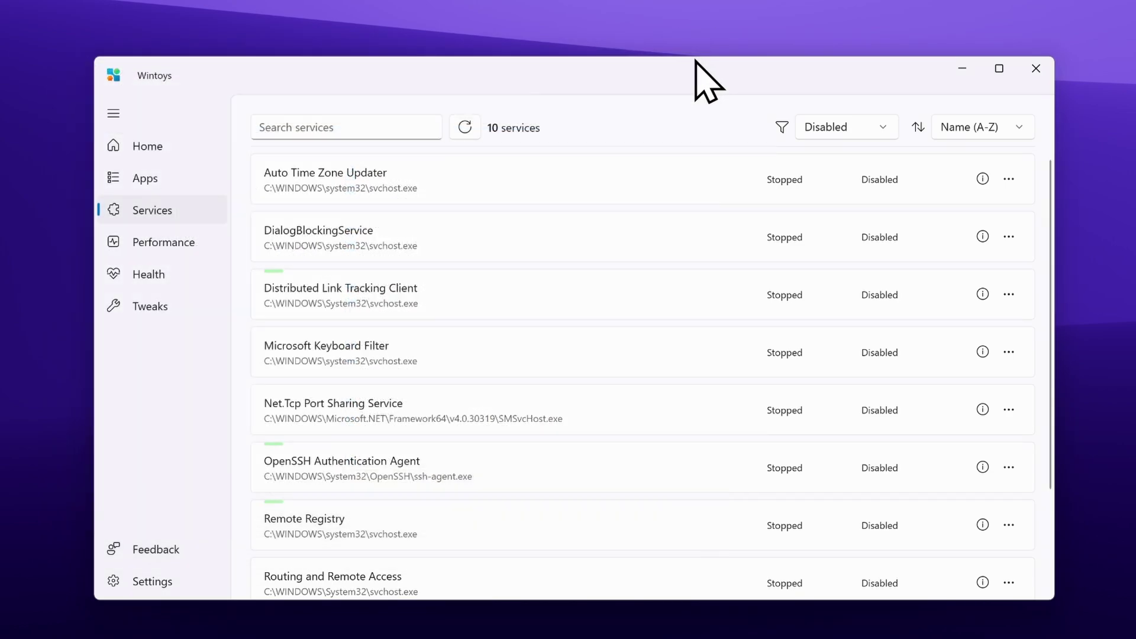
View the startup mode options for DialogBlockingService without changing the mode
left_click(1010, 237)
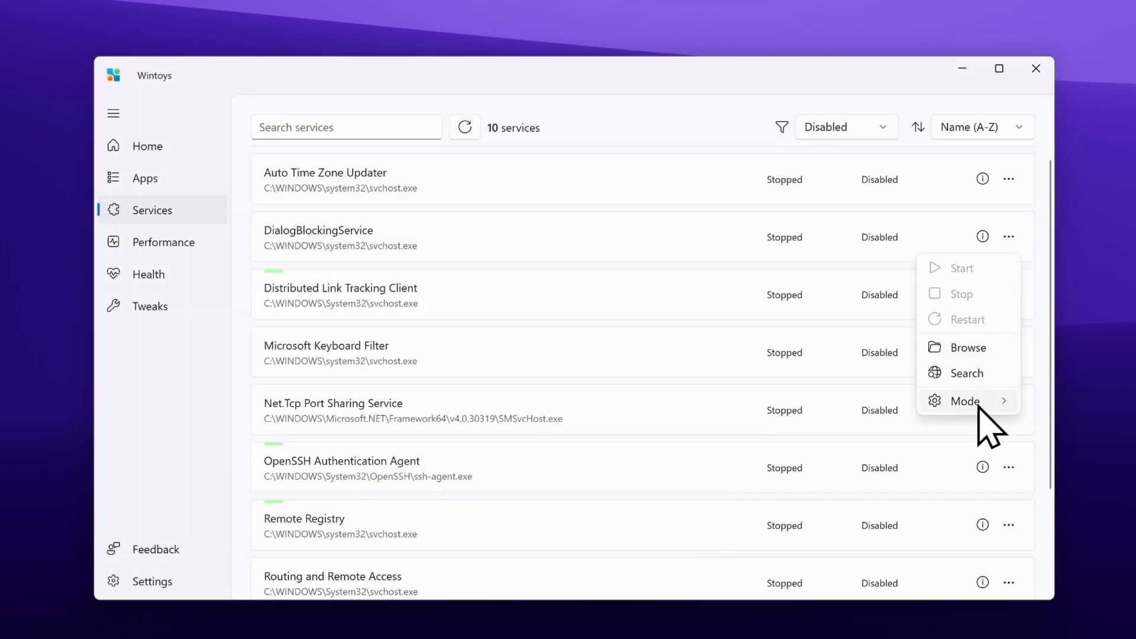
mouse_move(980, 401)
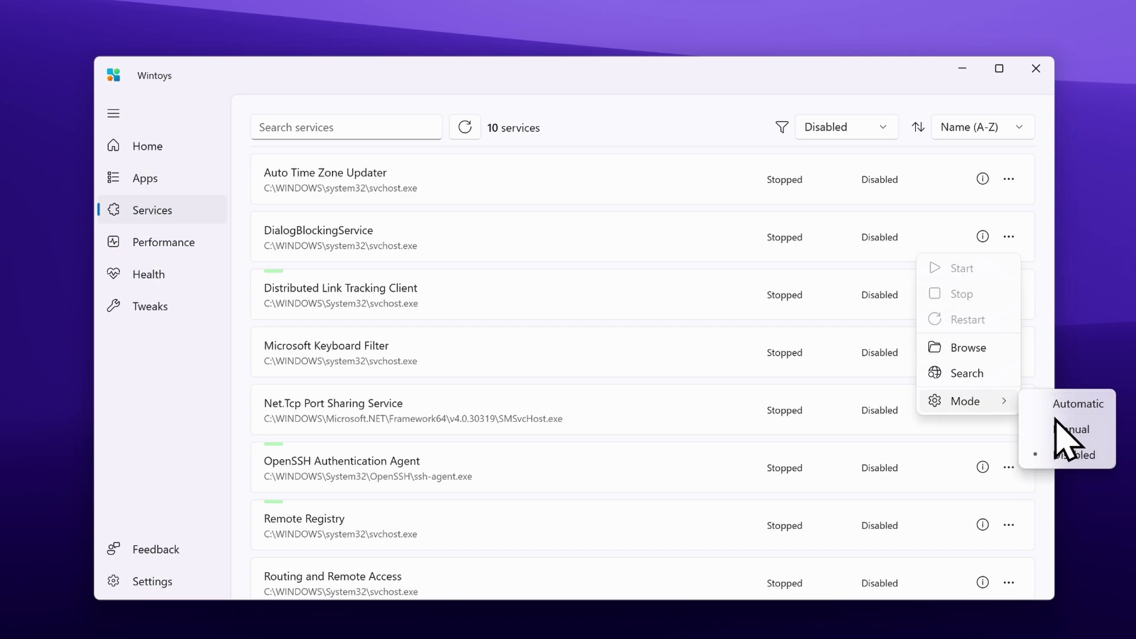
left_click(181, 248)
Turn on the Ultimate performance power plan in the Performance settings, and view its plan settings in Power Options without changes
left_click(163, 244)
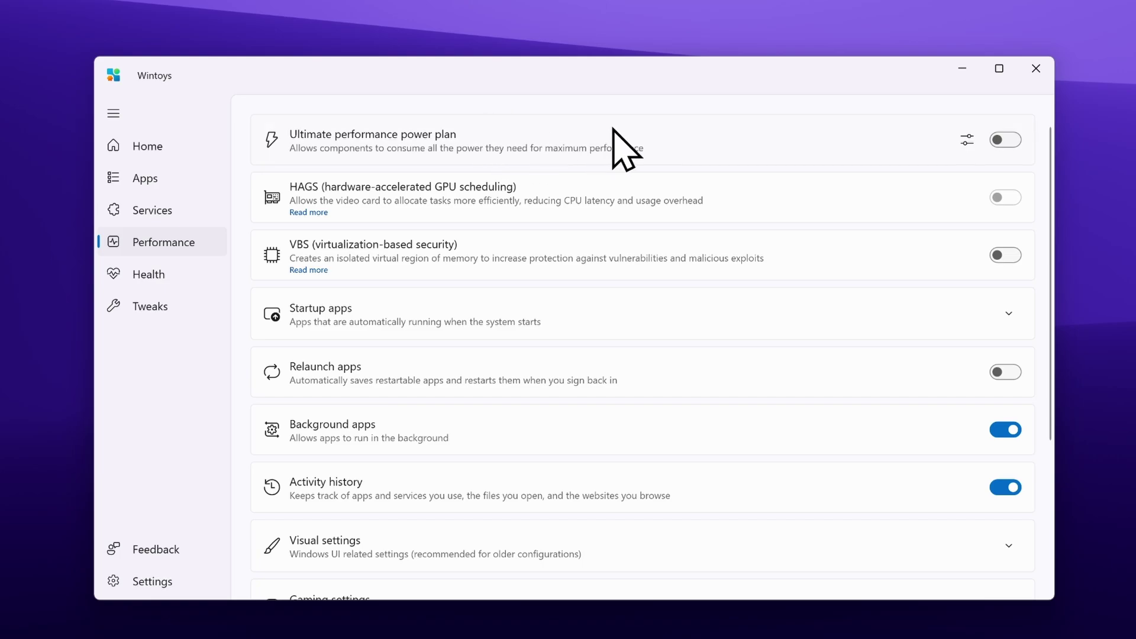
left_click(1004, 141)
left_click(967, 142)
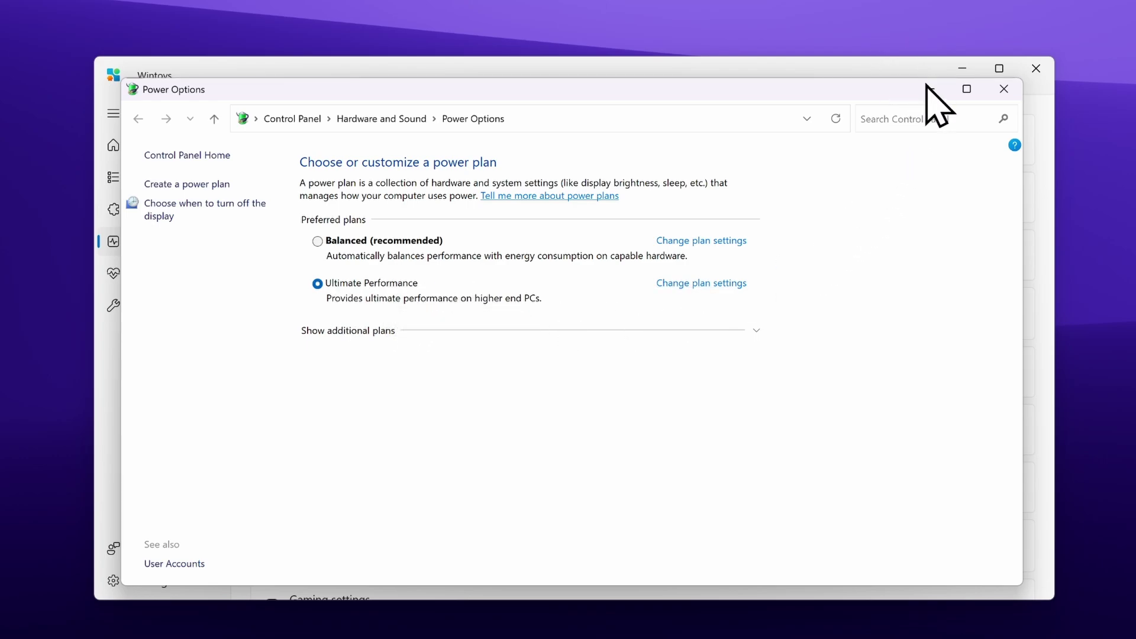
left_click(709, 283)
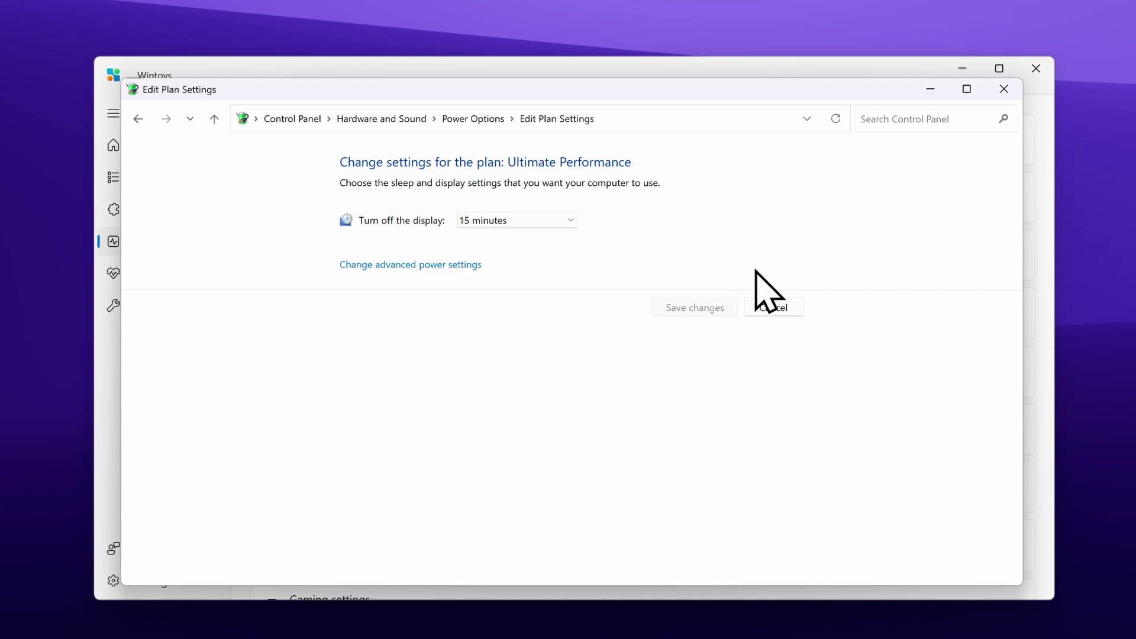
left_click(784, 310)
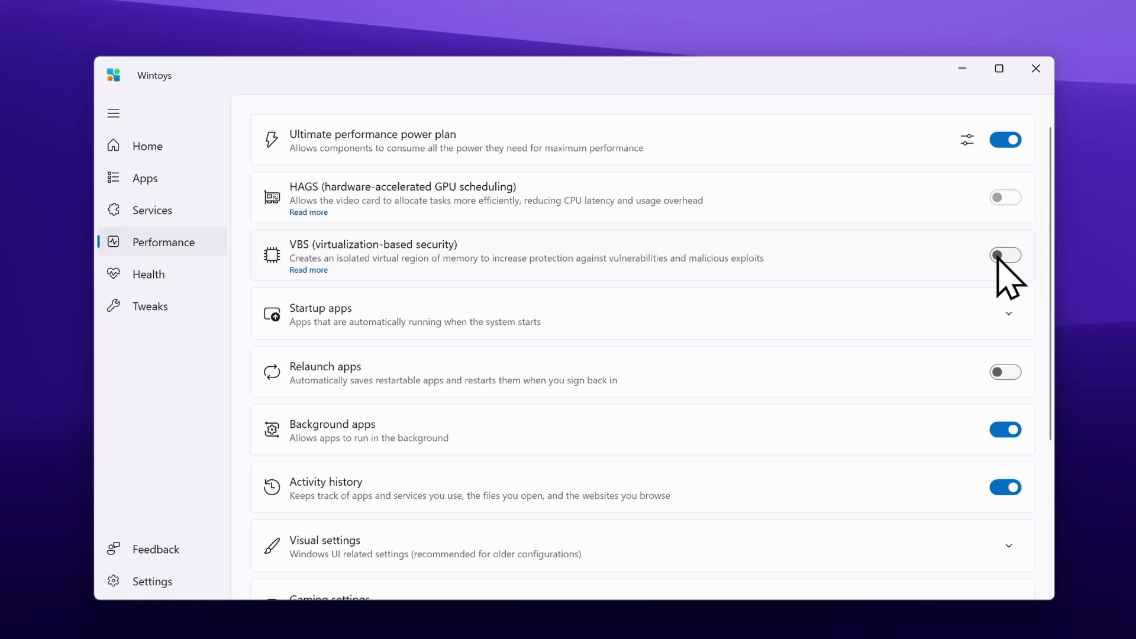
Look through the list of startup apps in the Performance settings, and collapse it again
mouse_move(1013, 243)
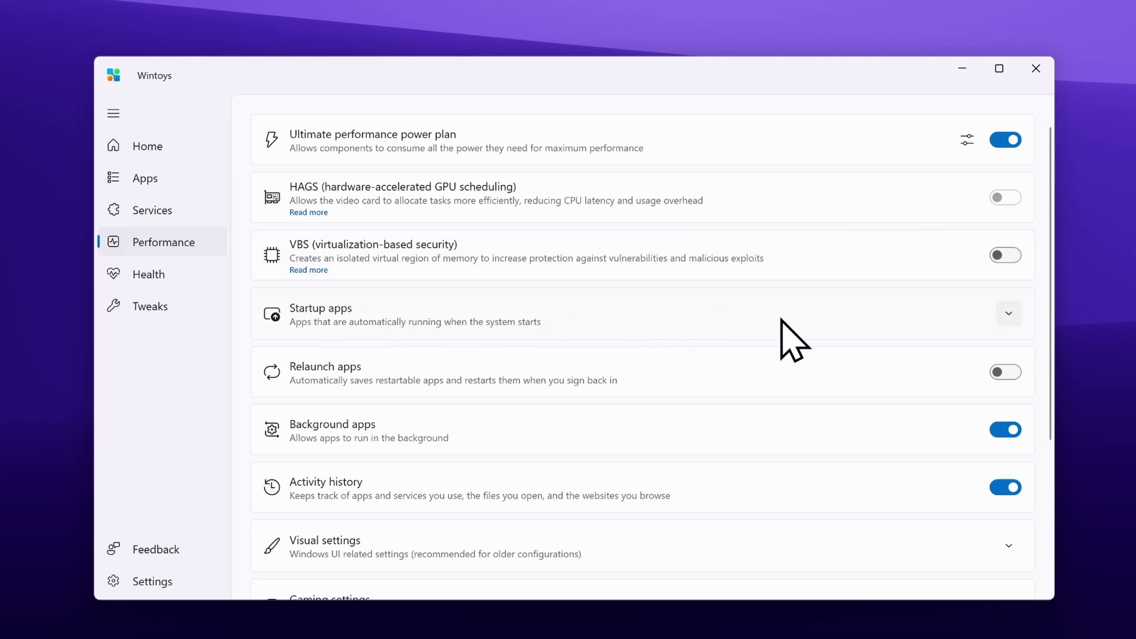
left_click(1010, 313)
scroll(700, 342, "down", 3)
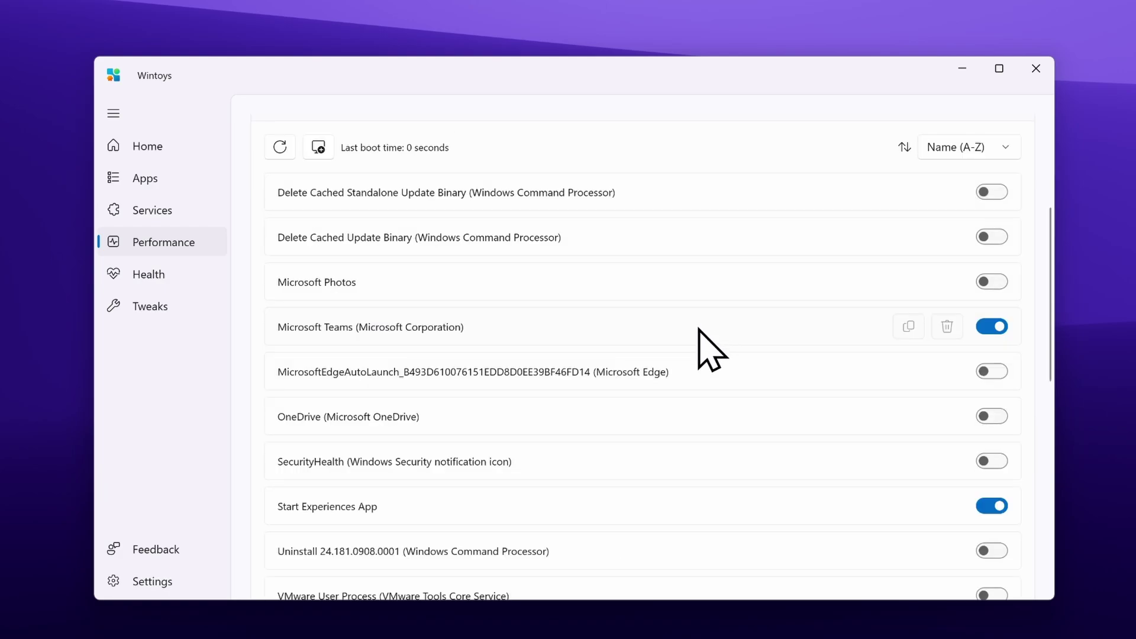
scroll(520, 338, "up", 3)
scroll(586, 331, "down", 3)
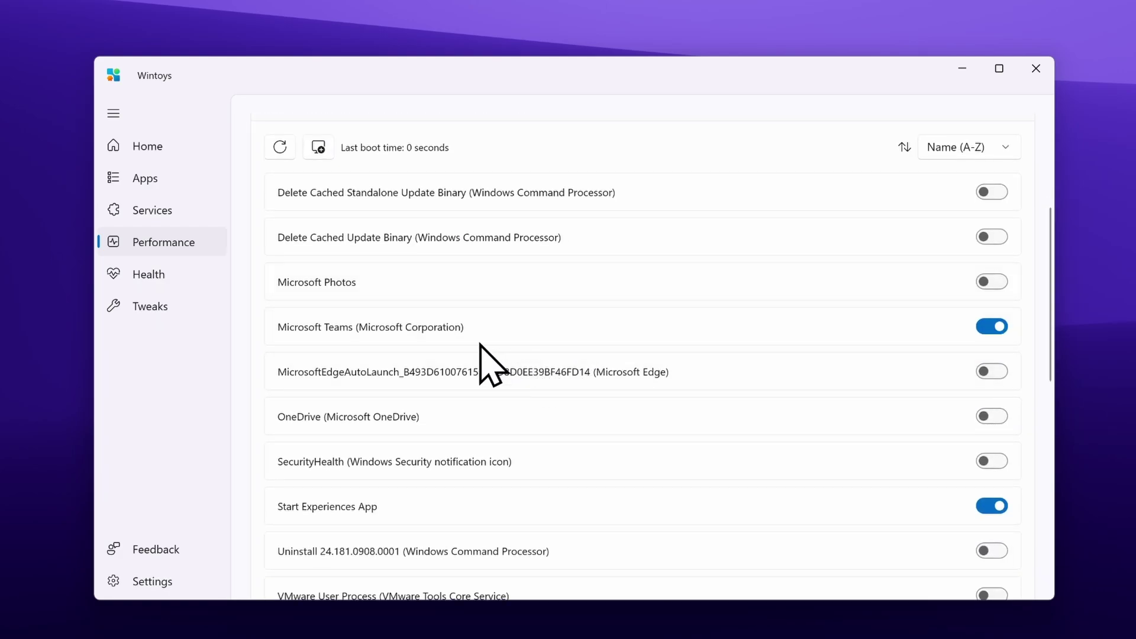
scroll(568, 349, "down", 3)
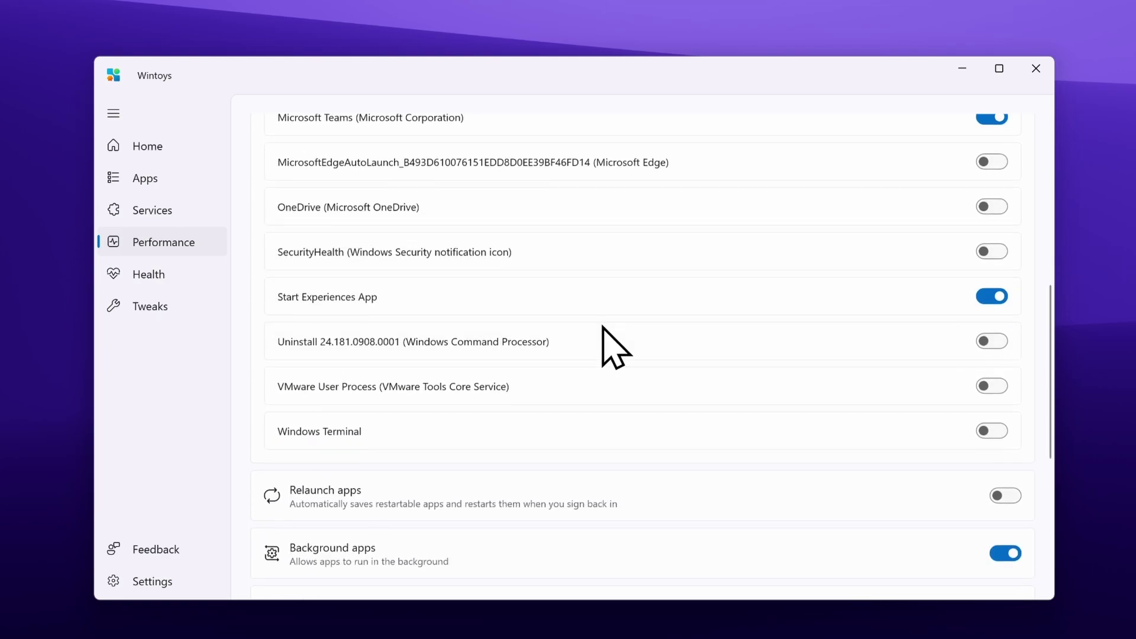
scroll(616, 355, "up", 6)
scroll(663, 331, "down", 6)
scroll(828, 284, "up", 3)
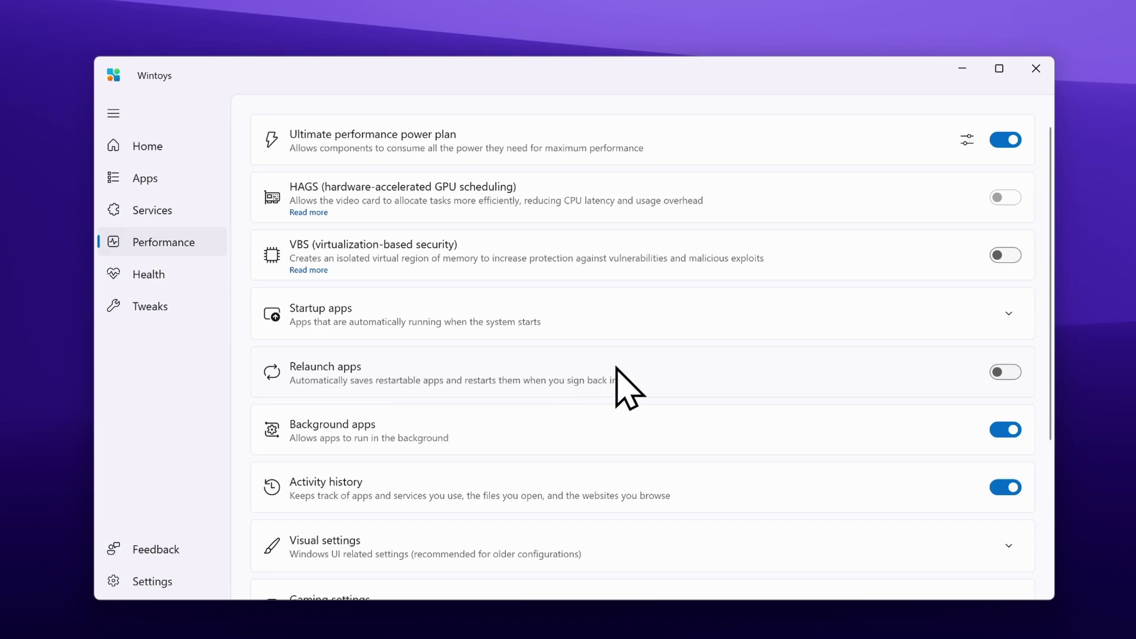
Turn on Relaunch apps and, within the visual settings, Adjust visual effects for best performance
left_click(1006, 372)
scroll(523, 432, "down", 3)
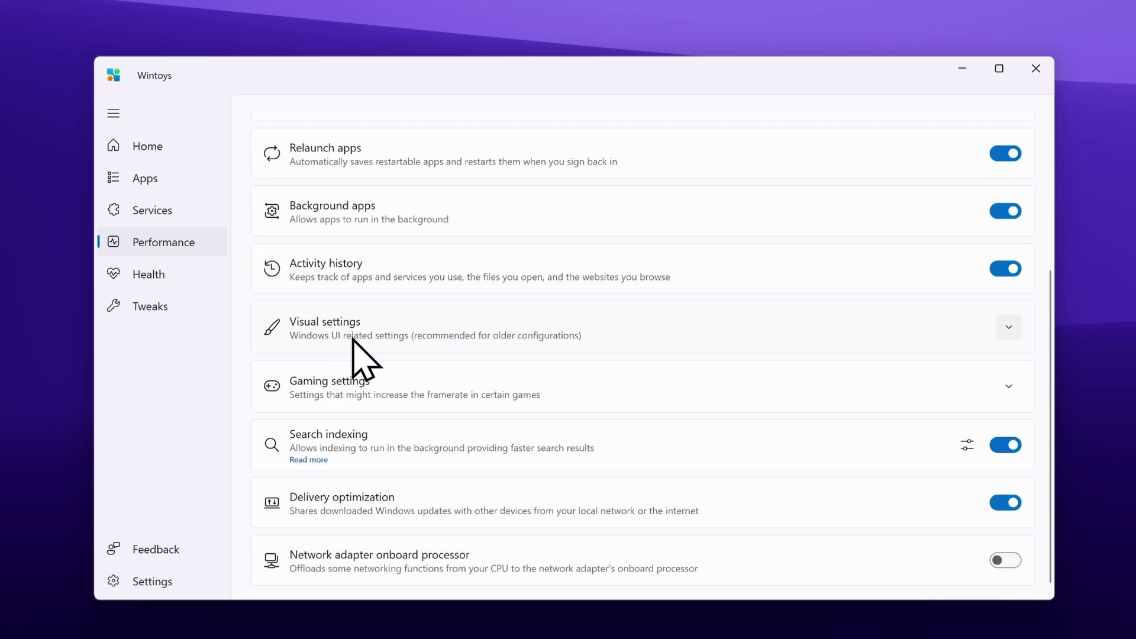
left_click(624, 320)
scroll(671, 327, "down", 2)
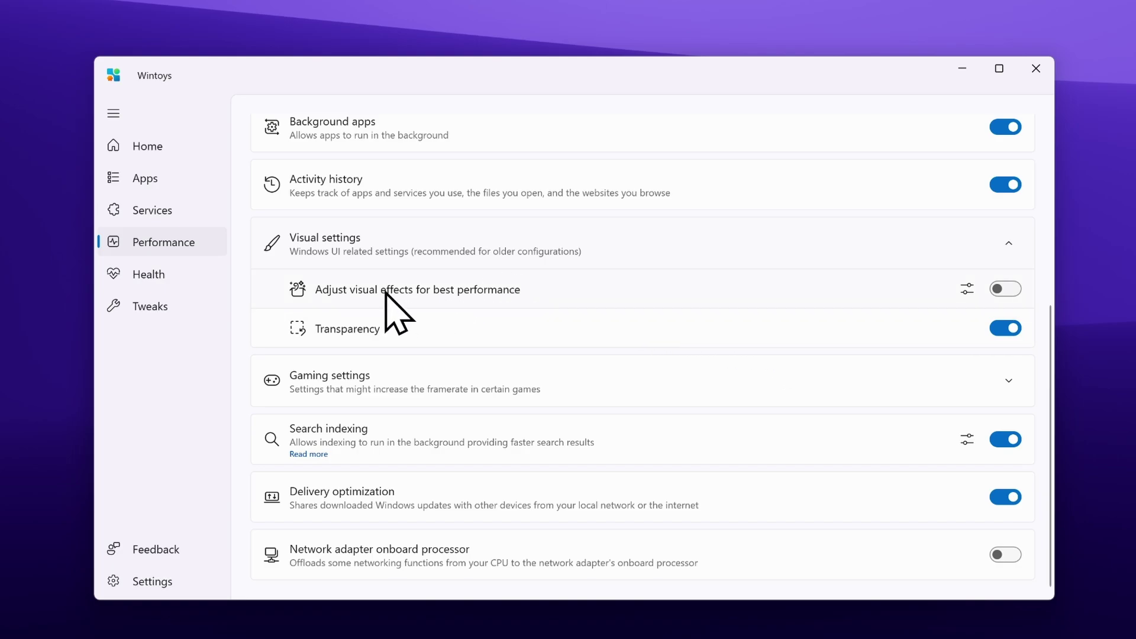
left_click(1005, 290)
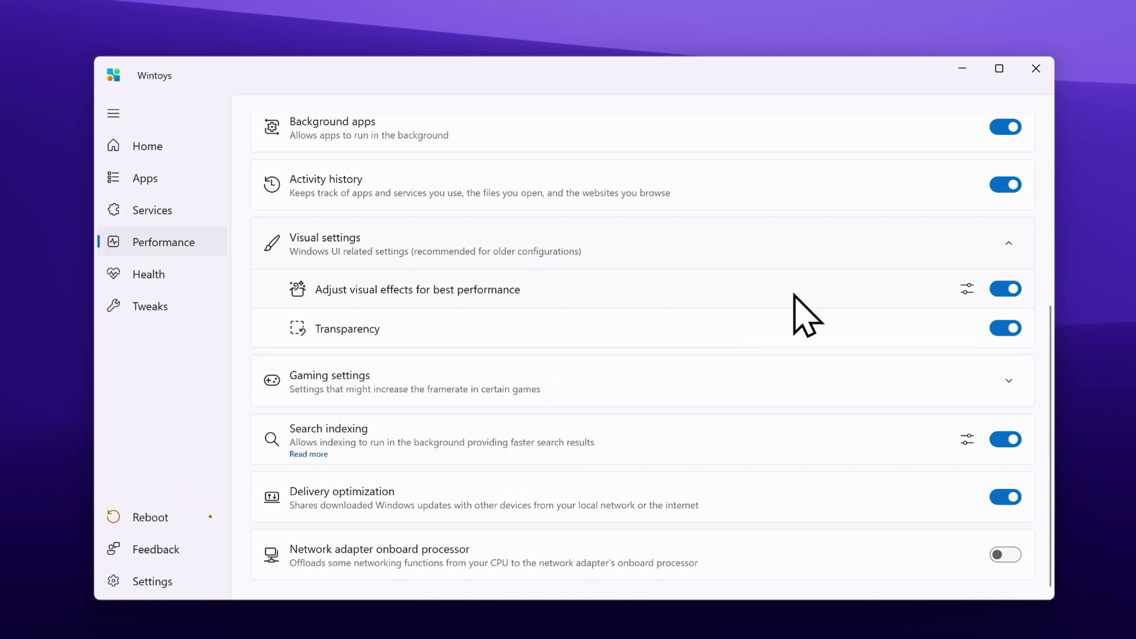
Review the visual effects in Windows Performance Options and accept them unchanged
left_click(967, 289)
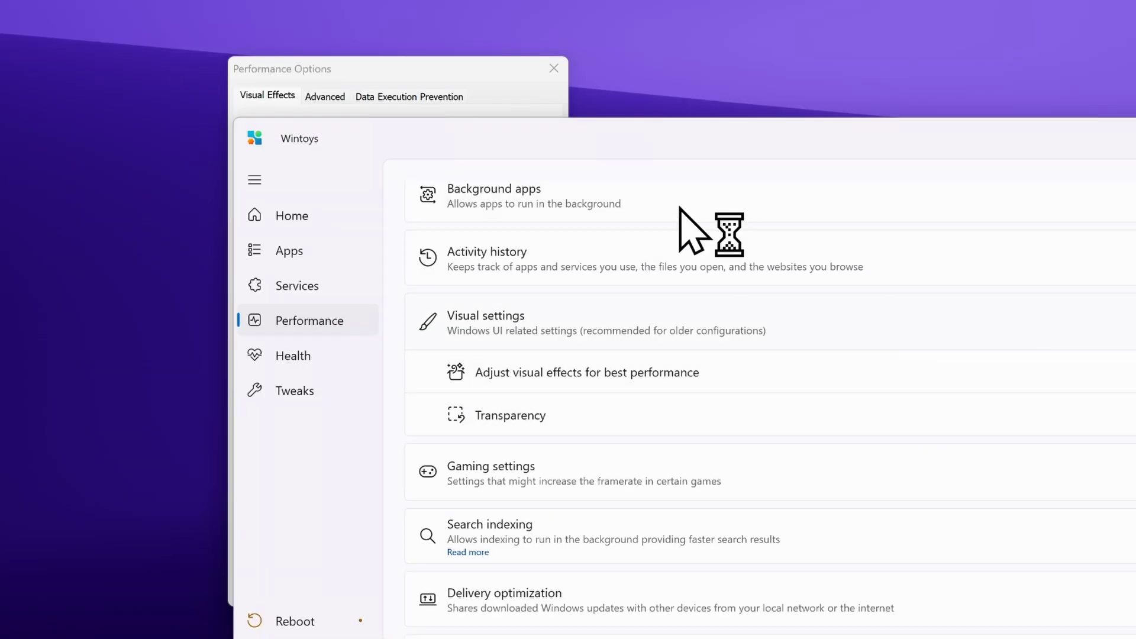
left_click(419, 67)
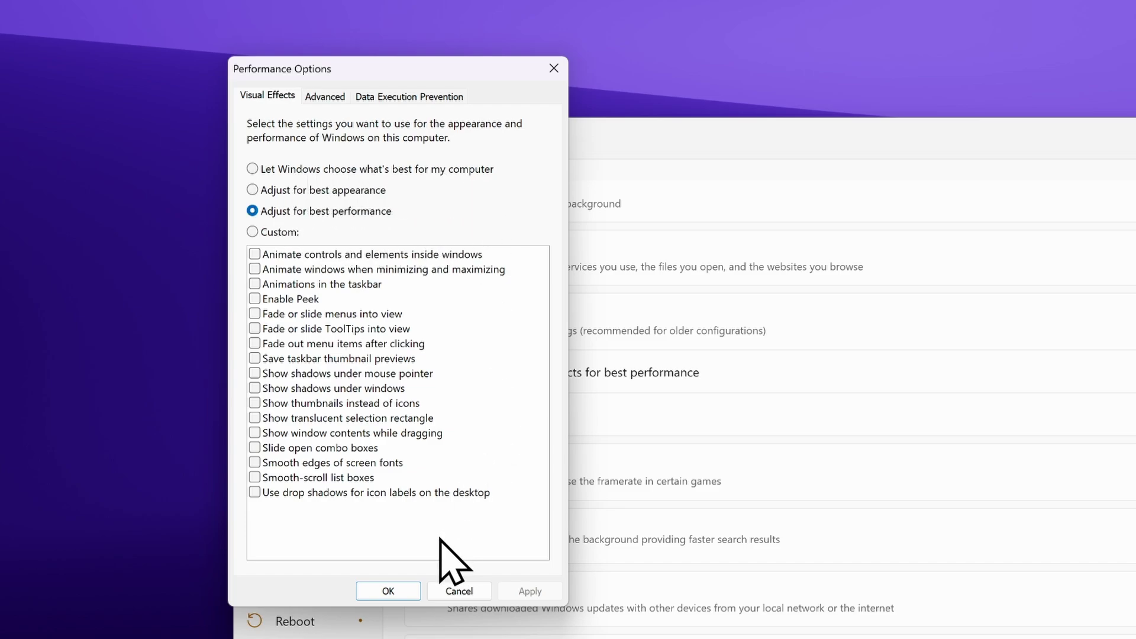
left_click(388, 592)
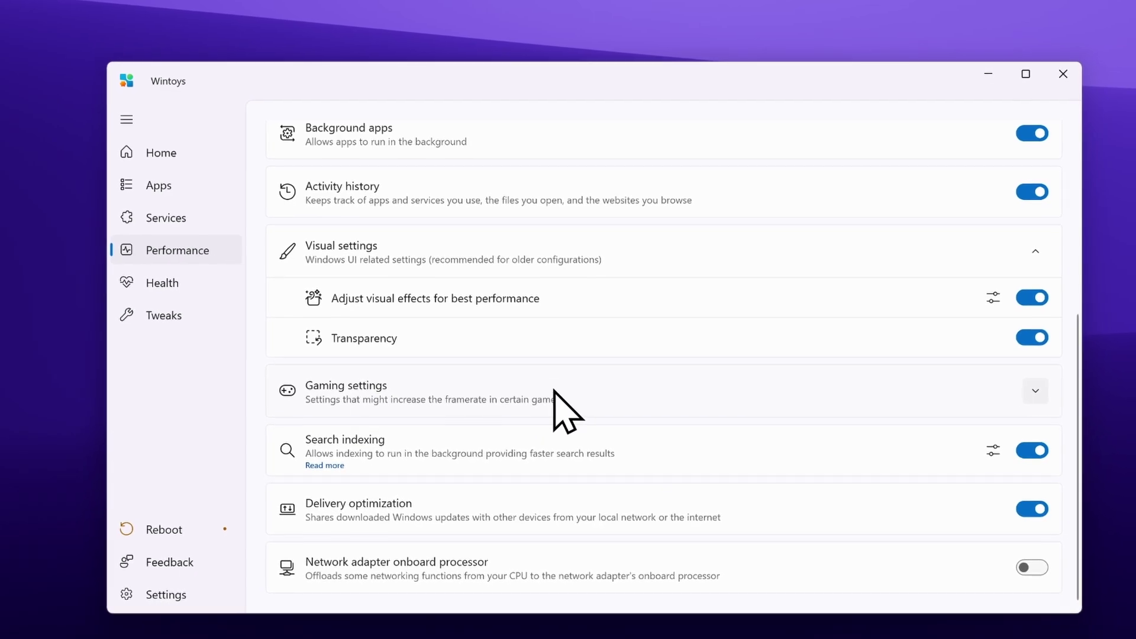
View the gaming settings and the advanced options for search indexing
left_click(554, 391)
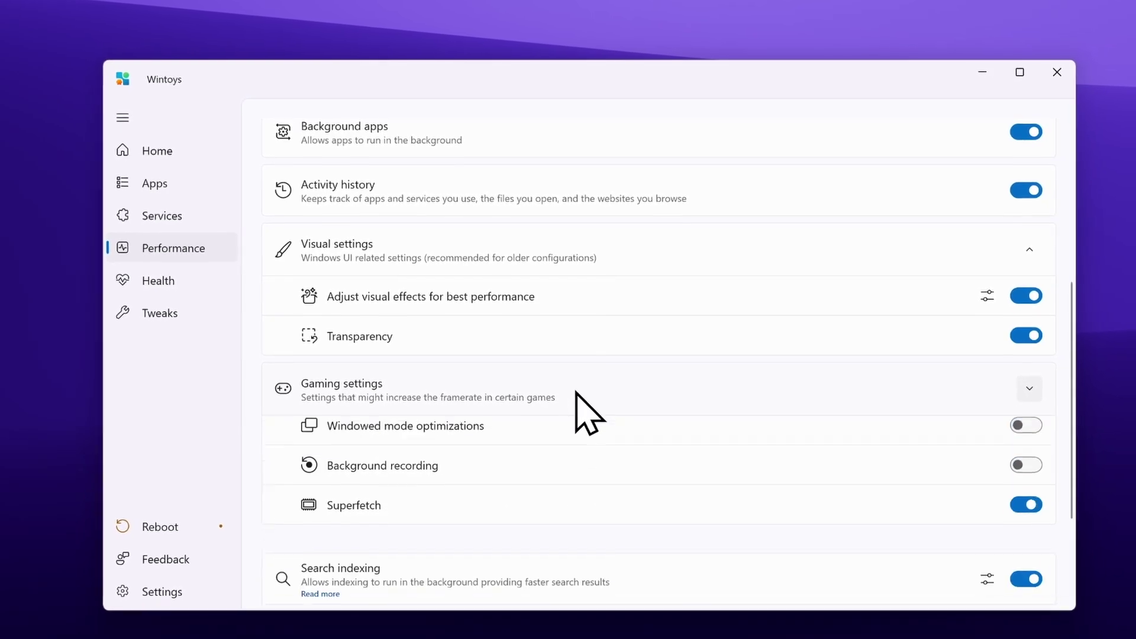
scroll(591, 403, "down", 3)
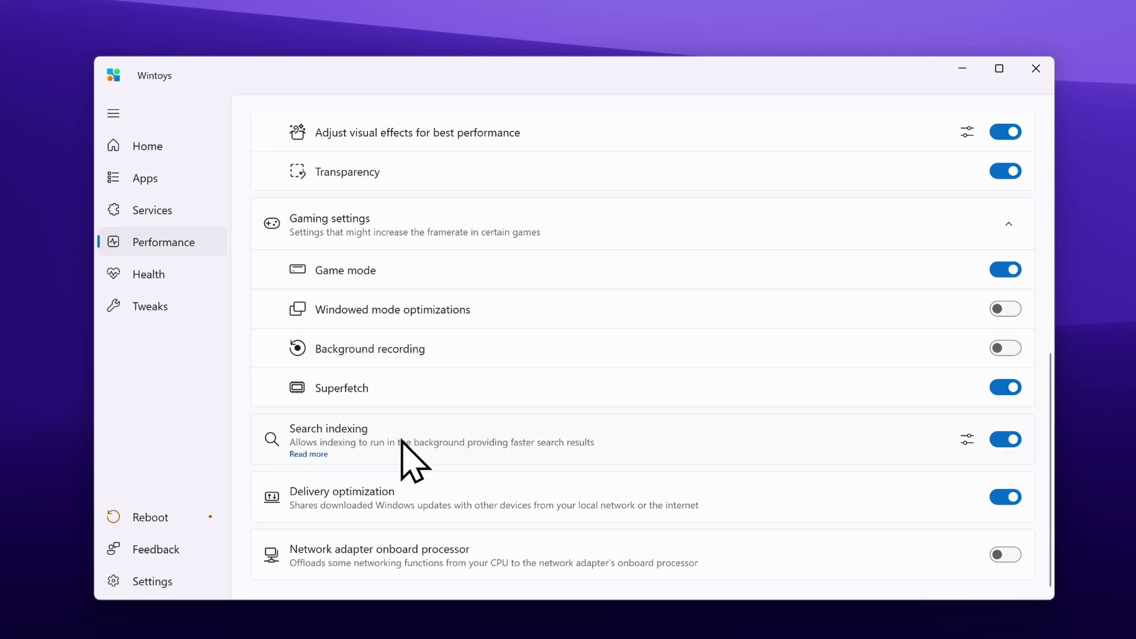
left_click(967, 439)
Select SFC (System File Checker) as the repair tool in the Health settings
left_click(151, 274)
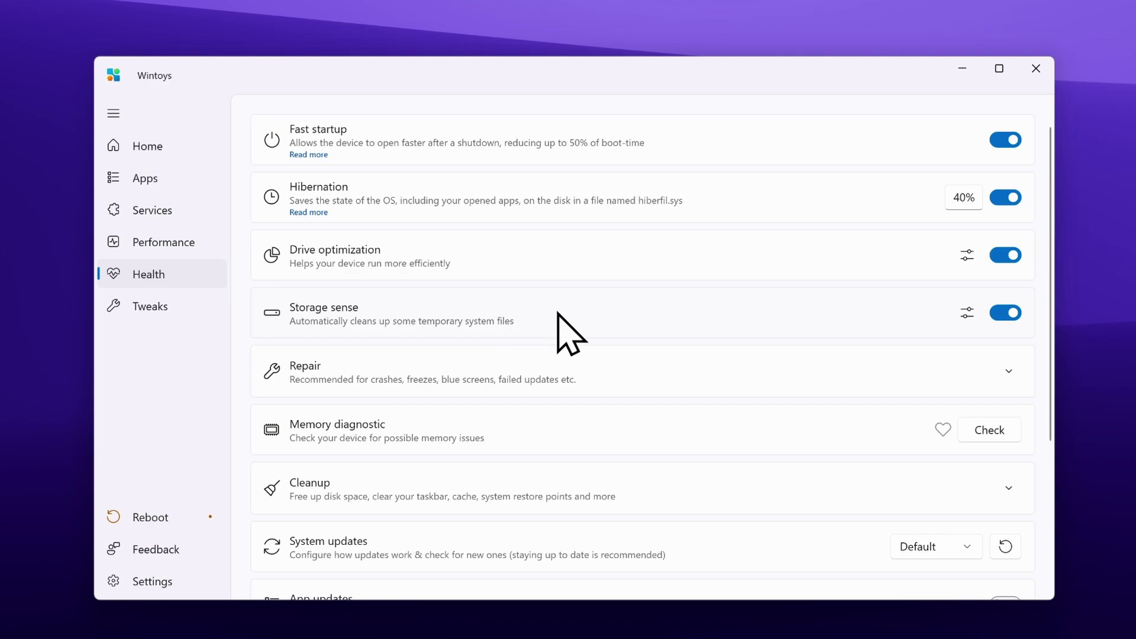
left_click(1009, 371)
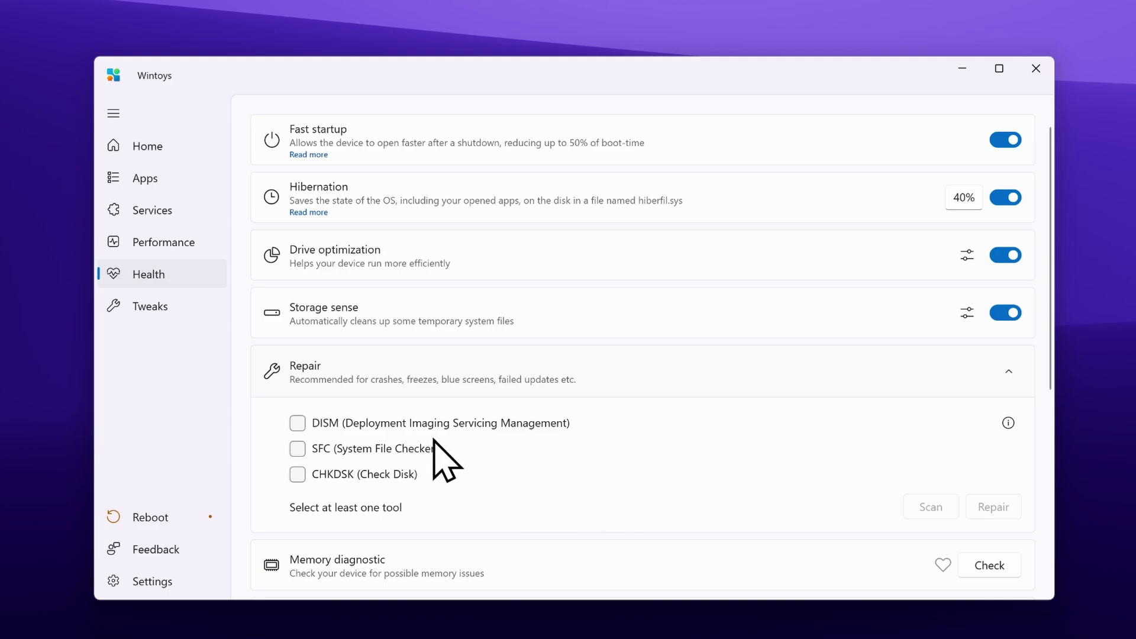
left_click(324, 455)
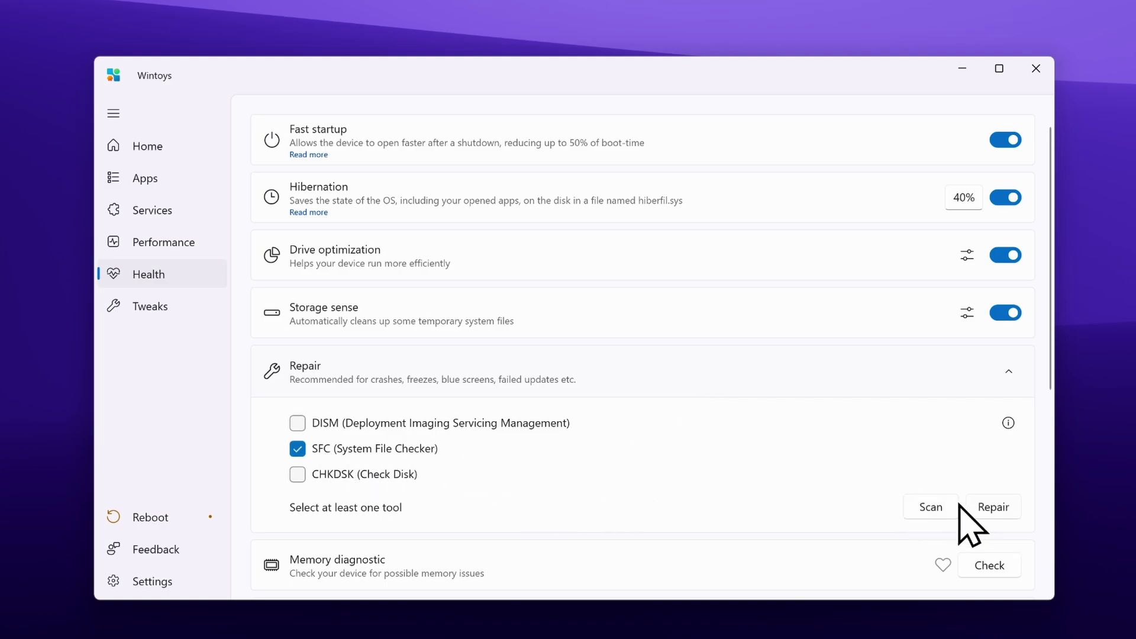
left_click(617, 371)
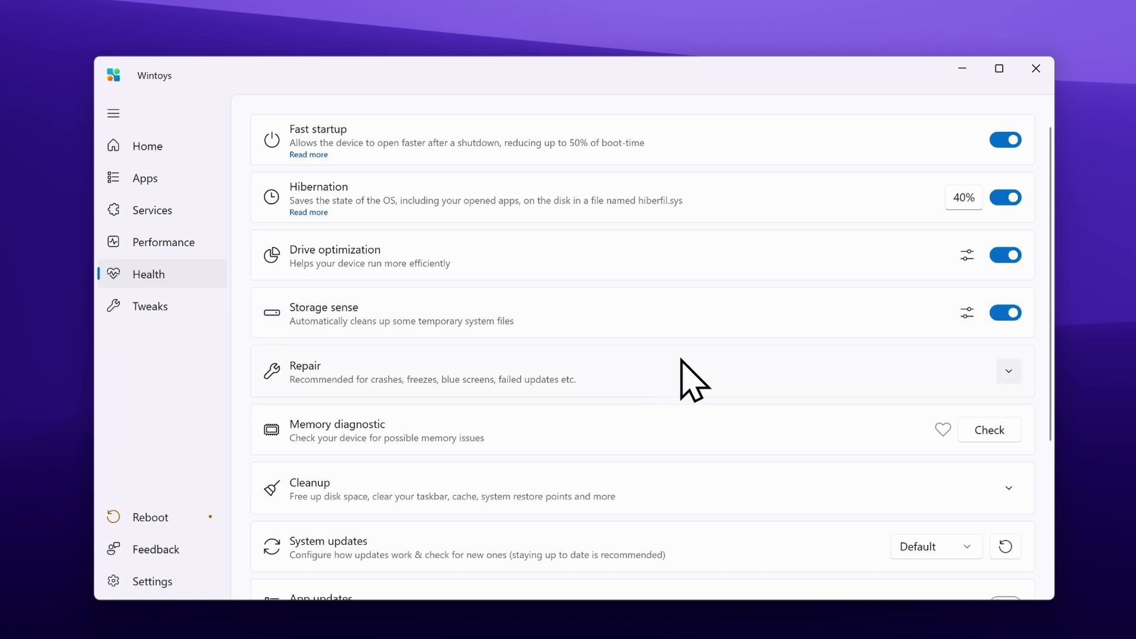
left_click(678, 380)
left_click(759, 368)
left_click(731, 388)
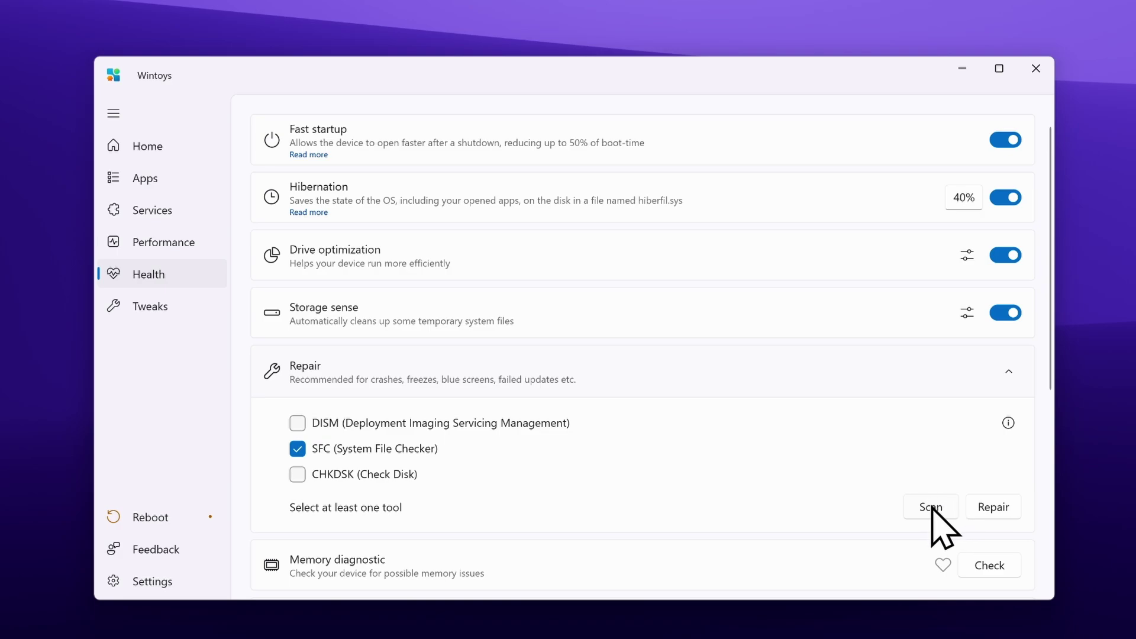
Expand the Cleanup options in the Health settings and view the Taskbar cleanup prompt, closing it without unpinning anything
left_click(758, 371)
scroll(480, 227, "down", 4)
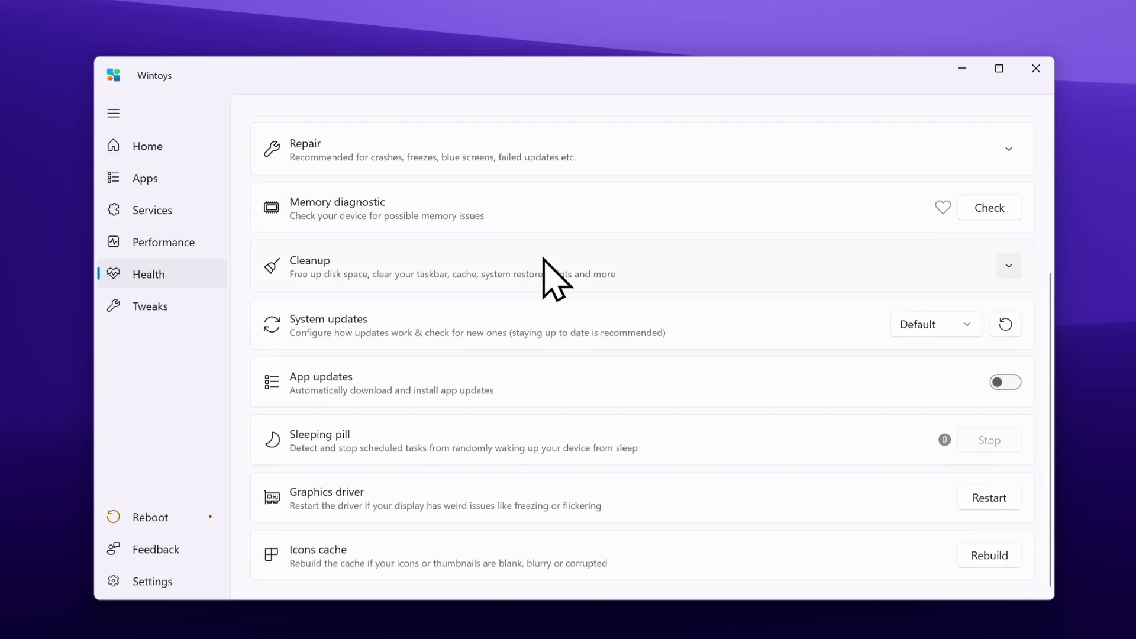
left_click(572, 256)
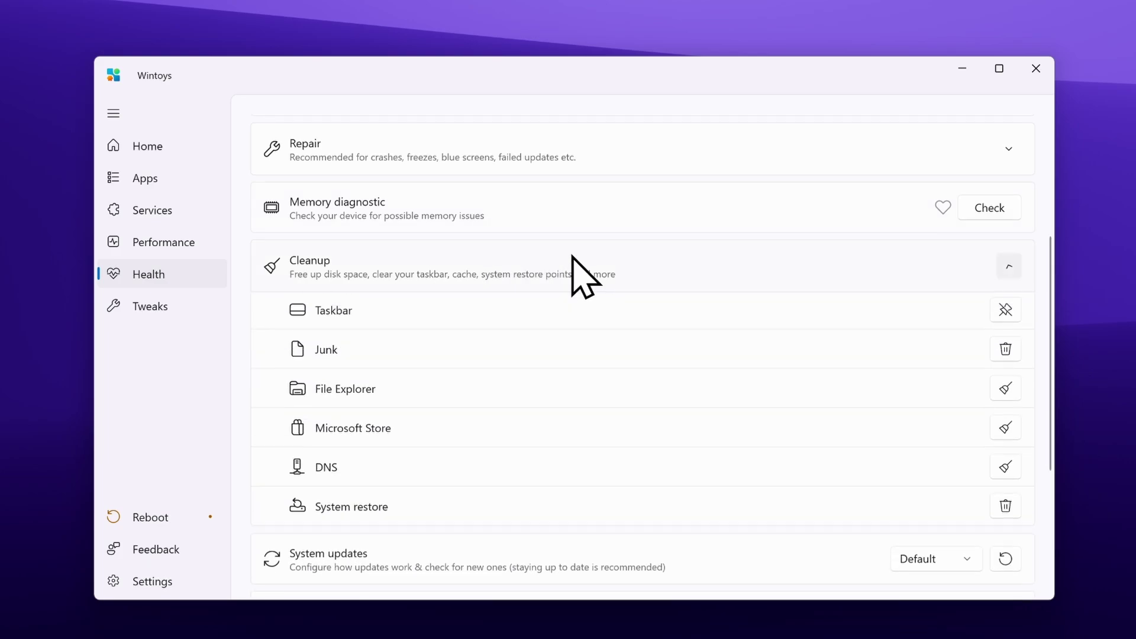
left_click(1006, 314)
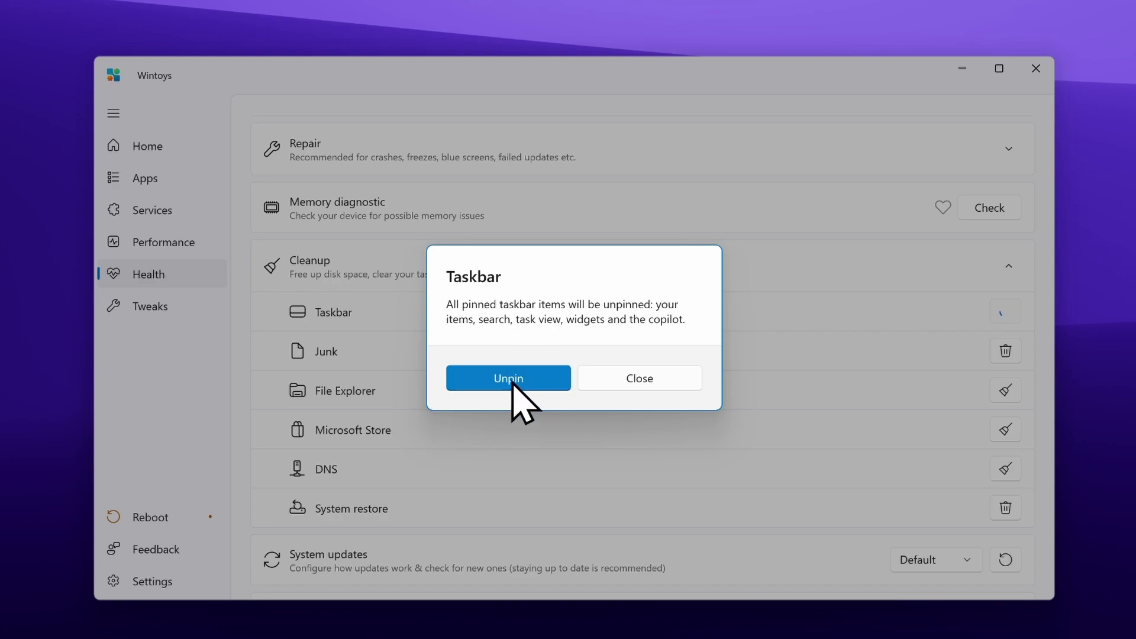
left_click(629, 382)
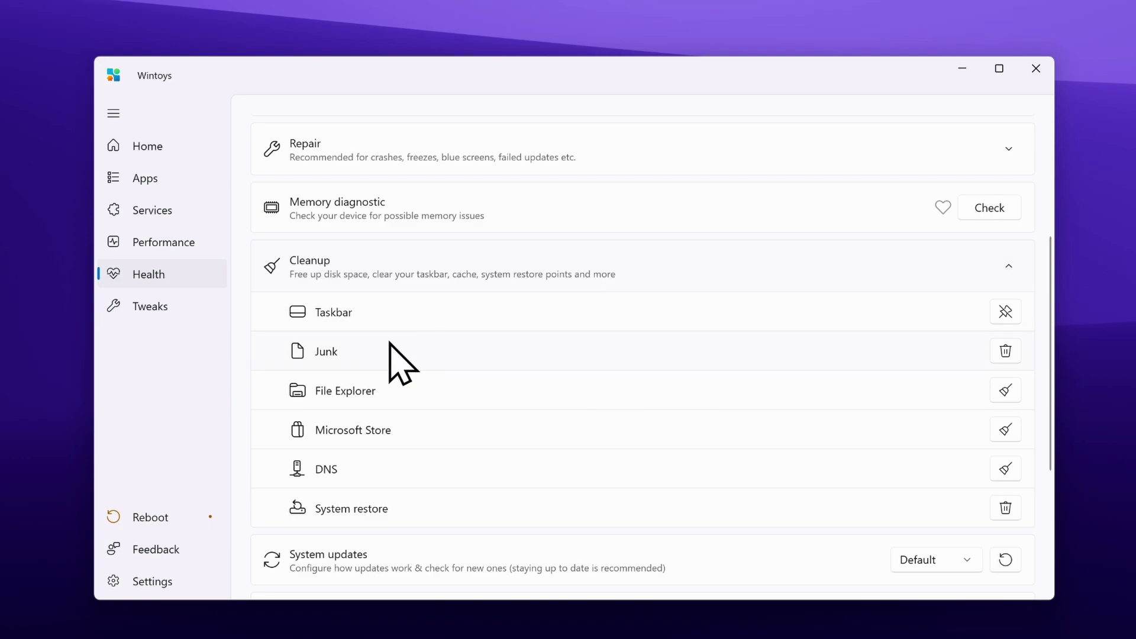
Review the junk file categories offered for cleanup and close the list without deleting anything
left_click(1007, 352)
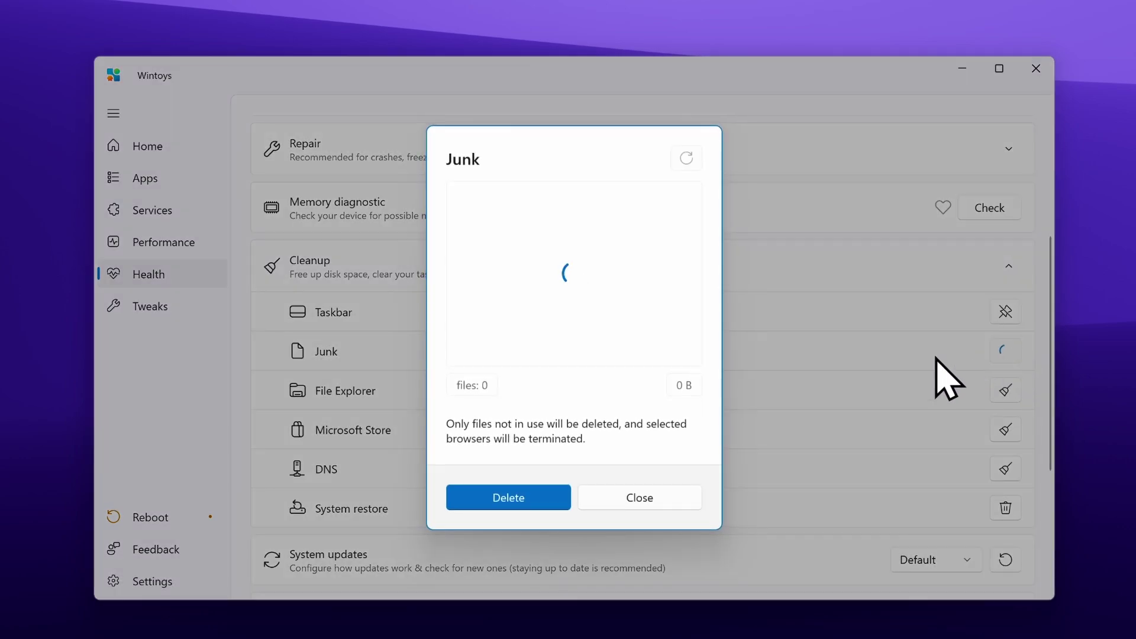
scroll(568, 331, "down", 2)
scroll(583, 296, "up", 2)
left_click(466, 197)
scroll(627, 314, "down", 1)
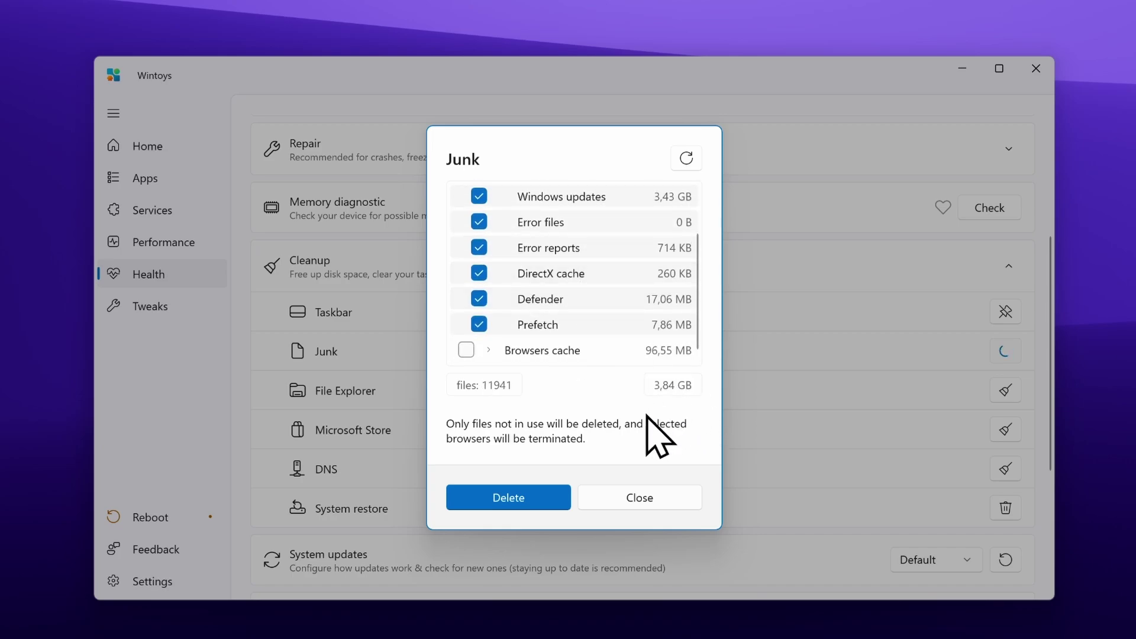
left_click(641, 500)
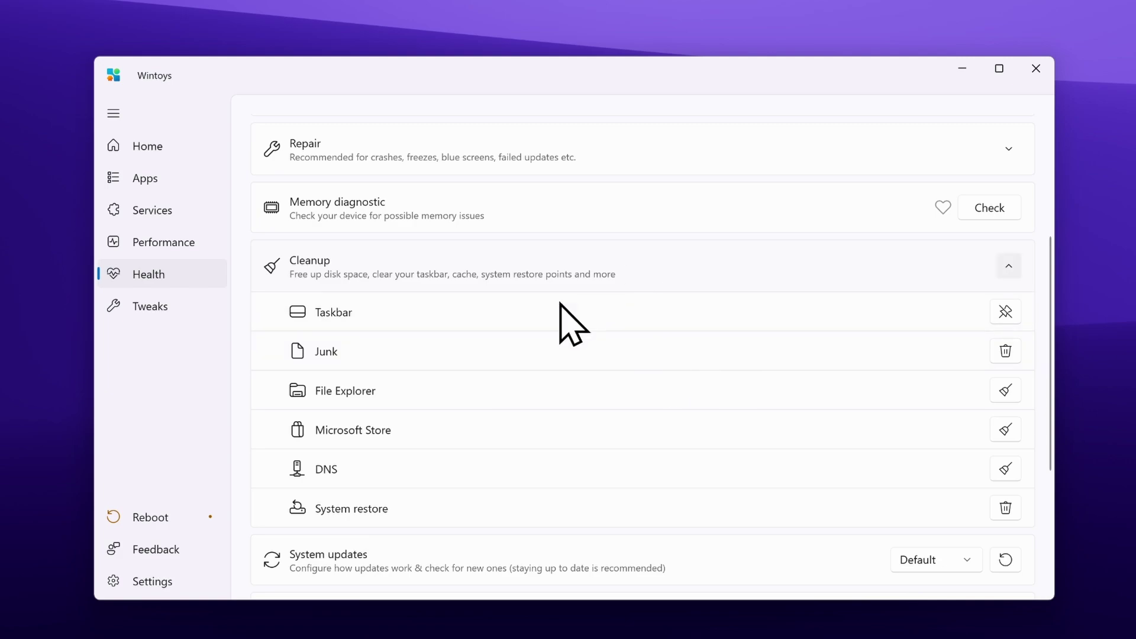
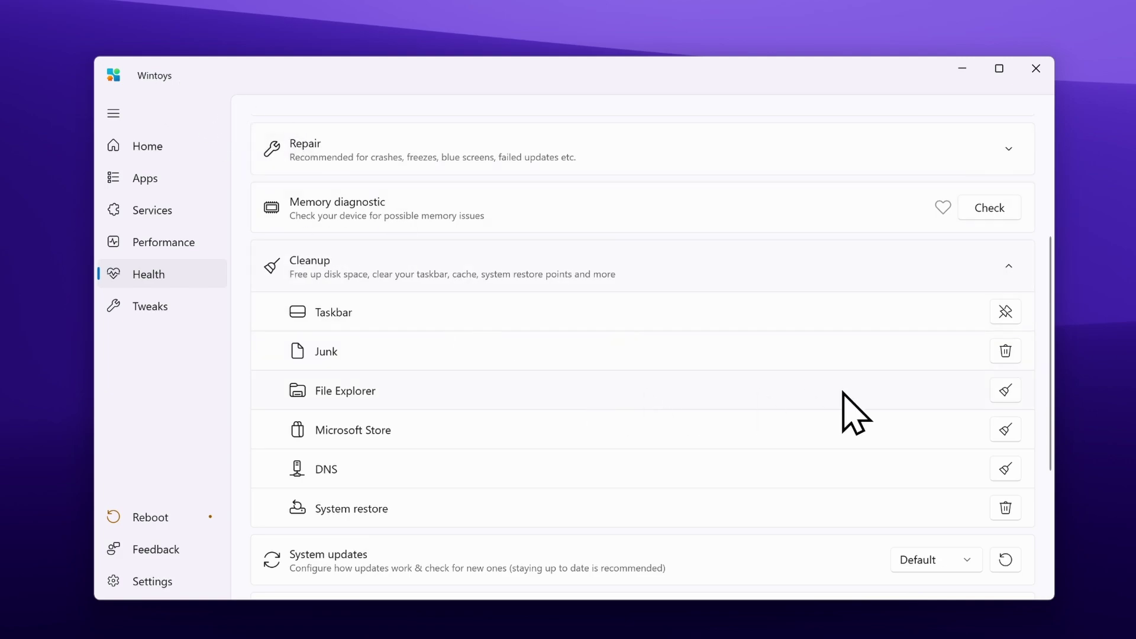
View the File Explorer history and Microsoft Store cache cleanup prompts, closing both without clearing
left_click(994, 390)
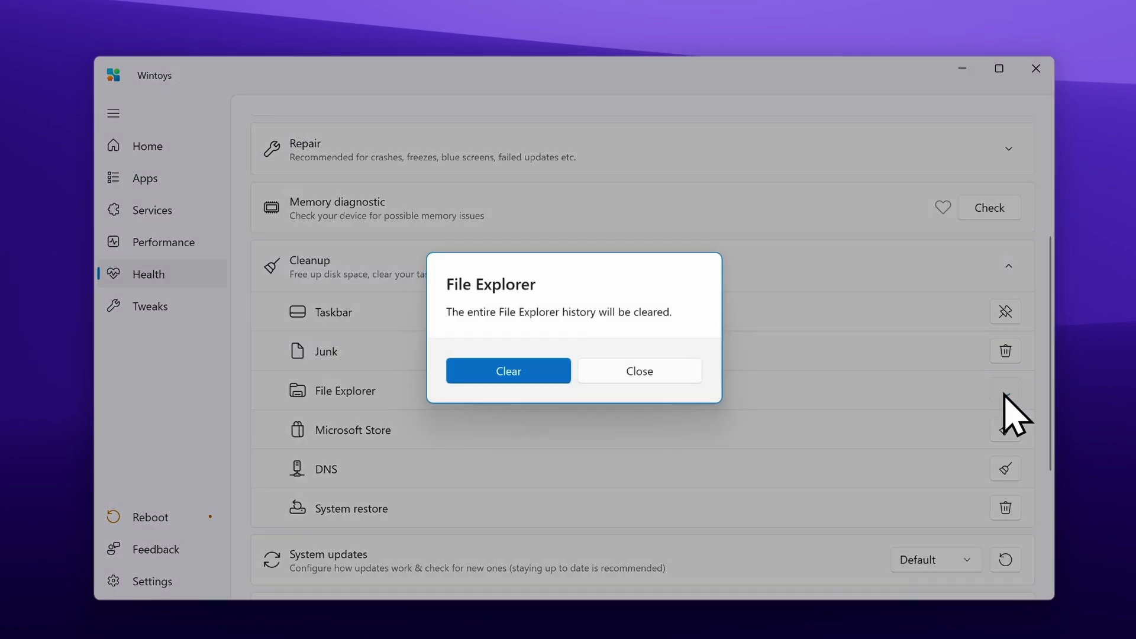
left_click(651, 371)
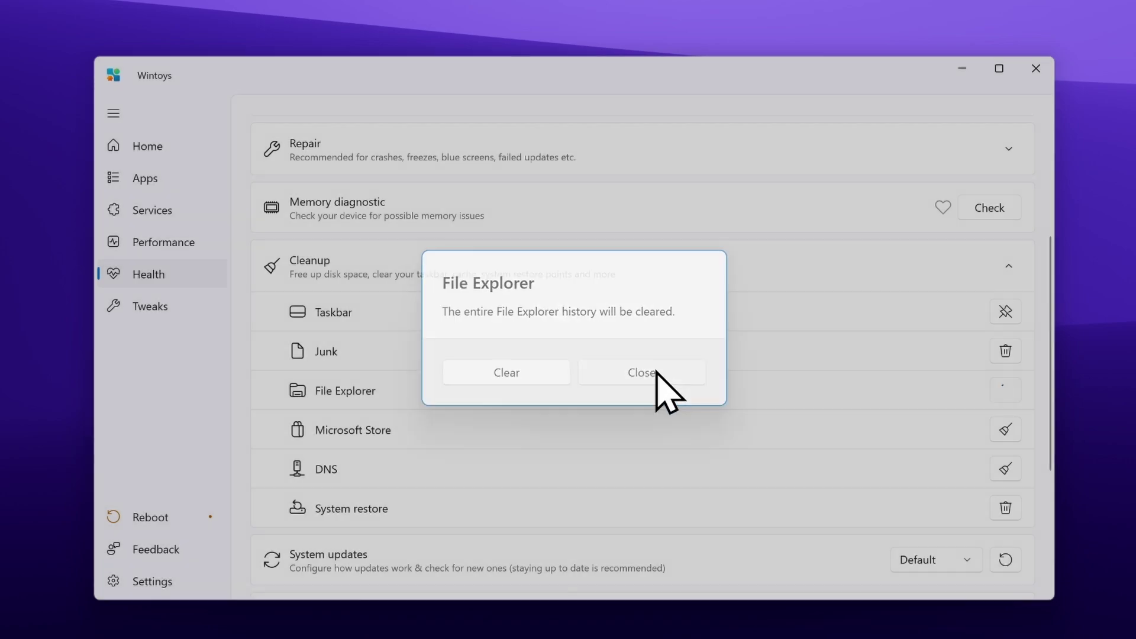
left_click(1005, 429)
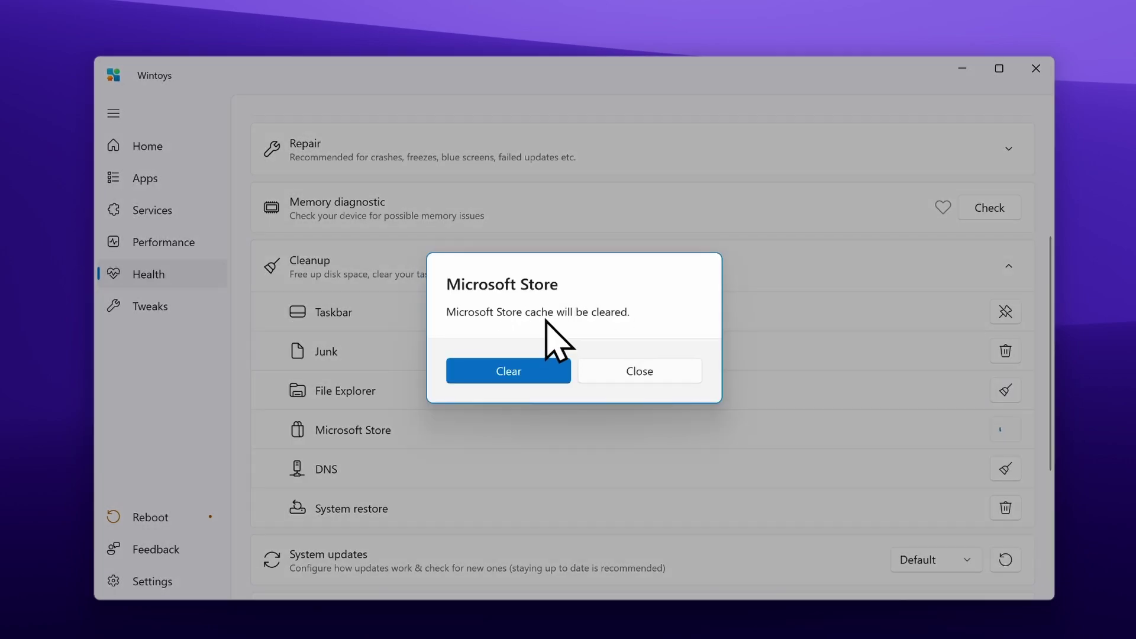
left_click(643, 378)
Review the available modes for System updates and keep Default
scroll(647, 381, "down", 4)
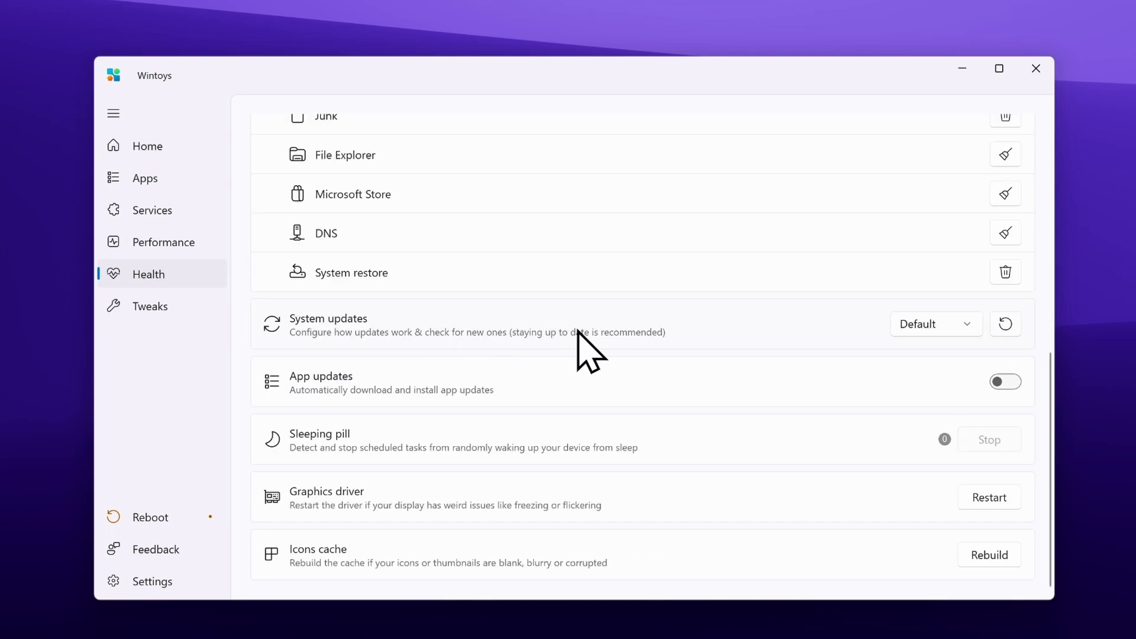
left_click(961, 331)
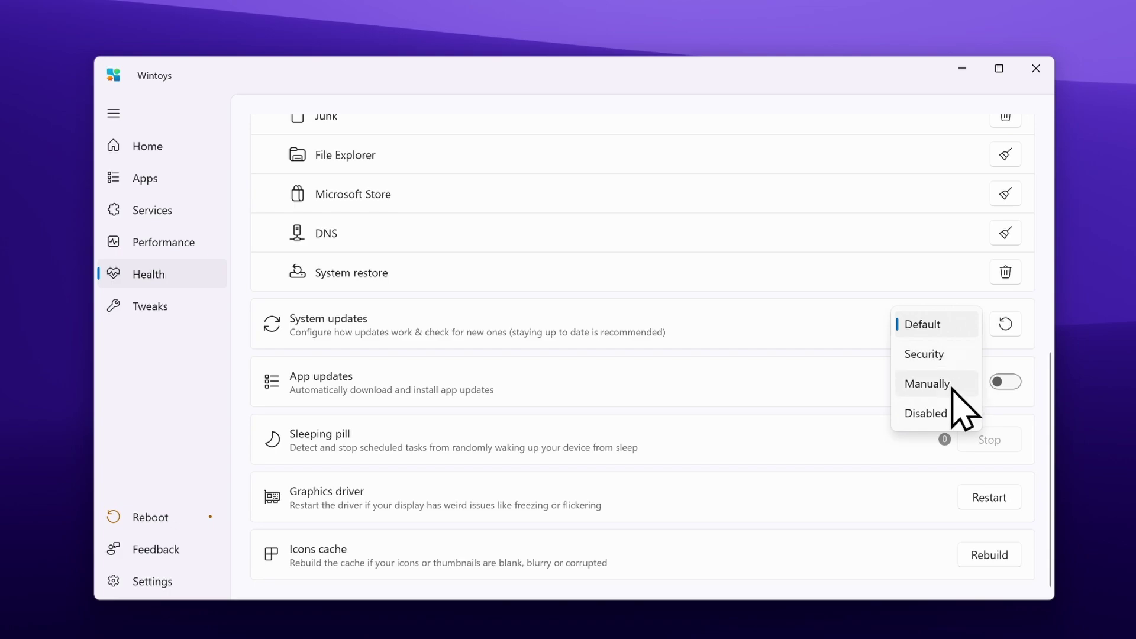
left_click(928, 328)
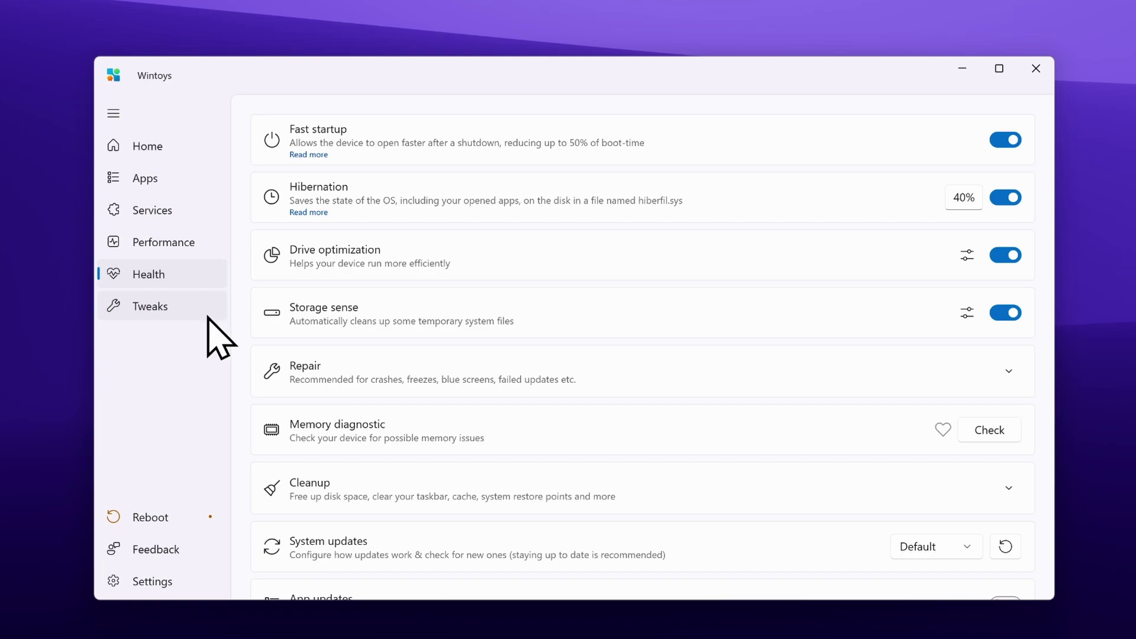
Turn on the This PC desktop icon in the Desktop tweaks
left_click(163, 313)
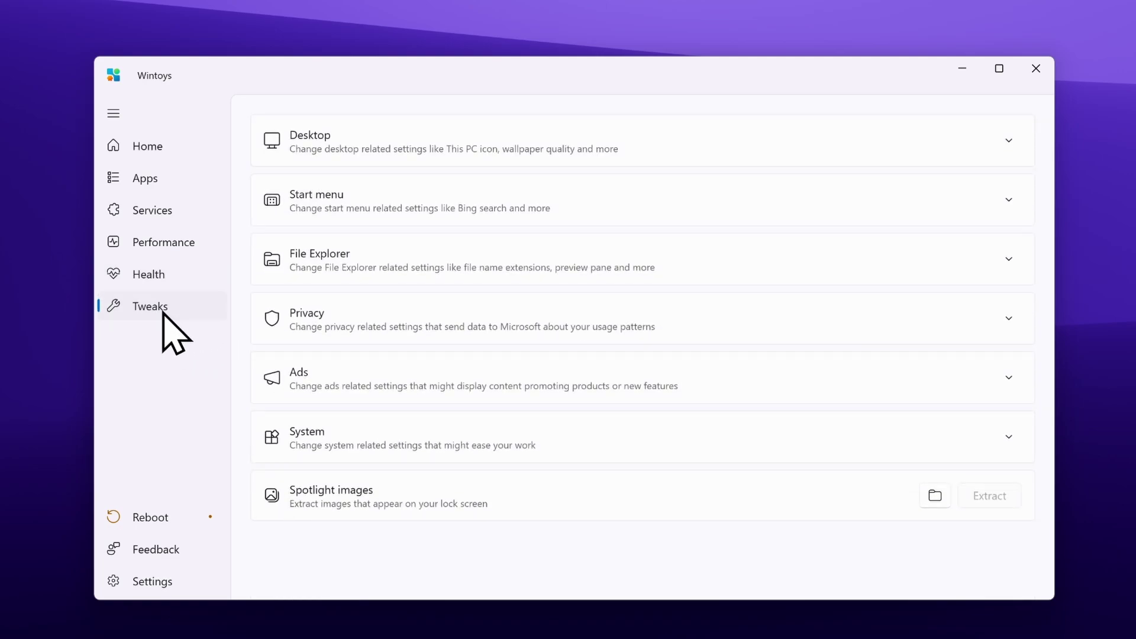
left_click(348, 148)
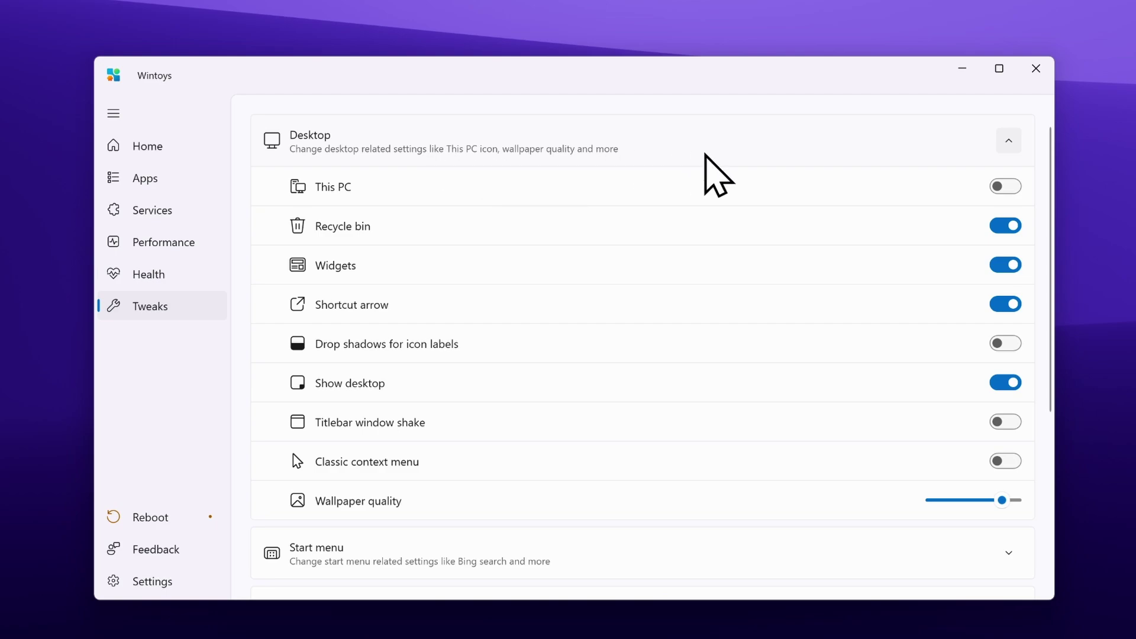
left_click(366, 183)
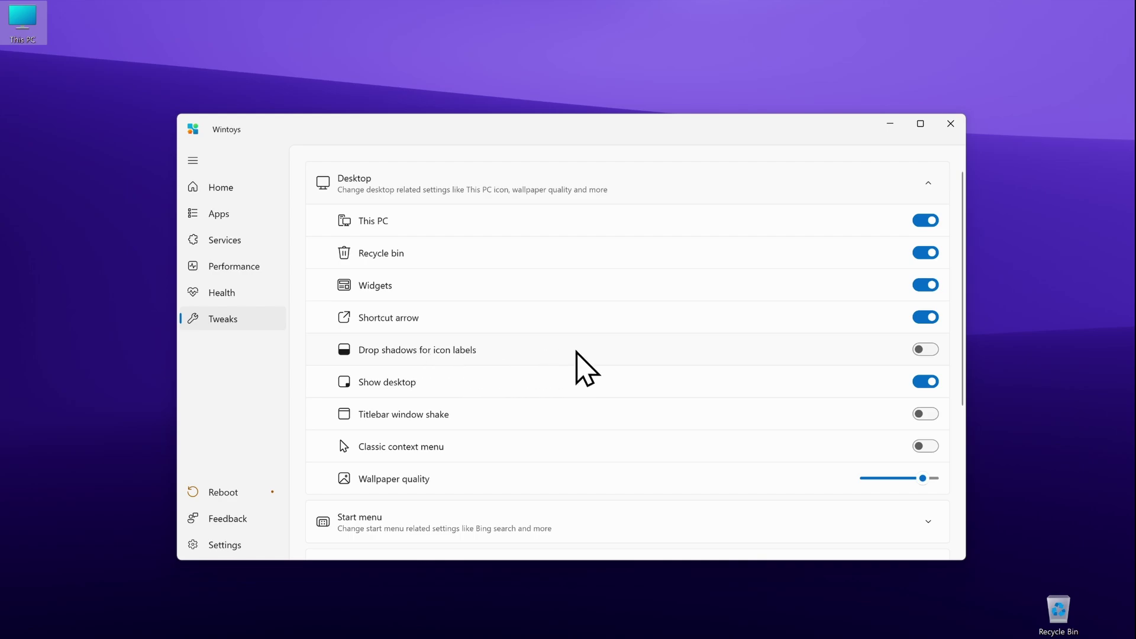
Turn on Classic context menu in the Desktop tweaks and check the context menu on the Windows desktop
scroll(587, 368, "down", 3)
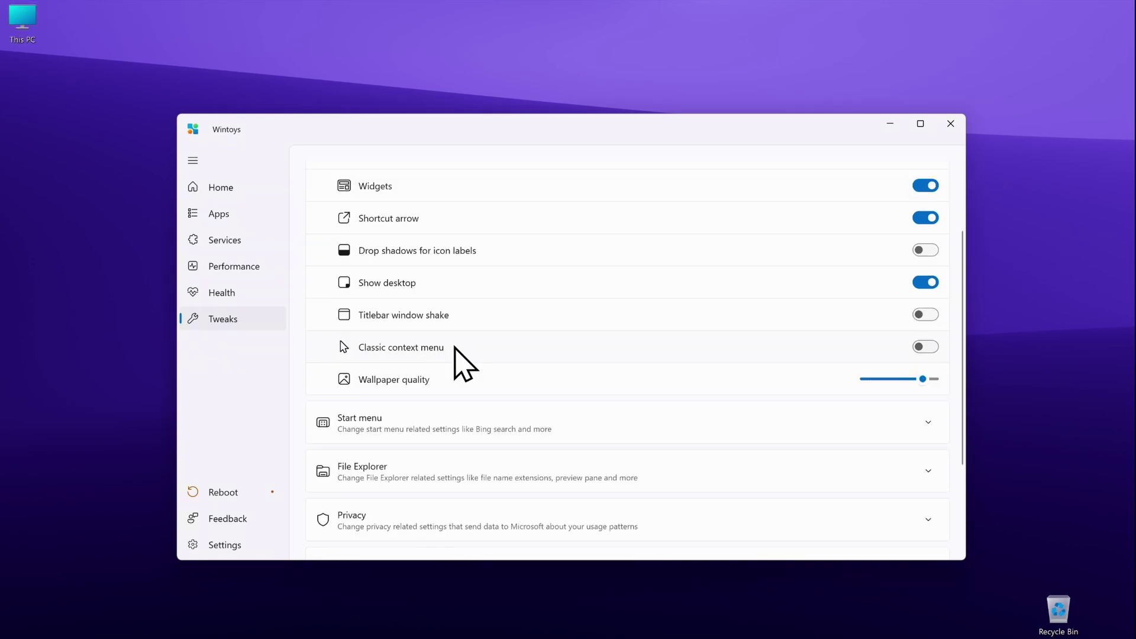
left_click(923, 350)
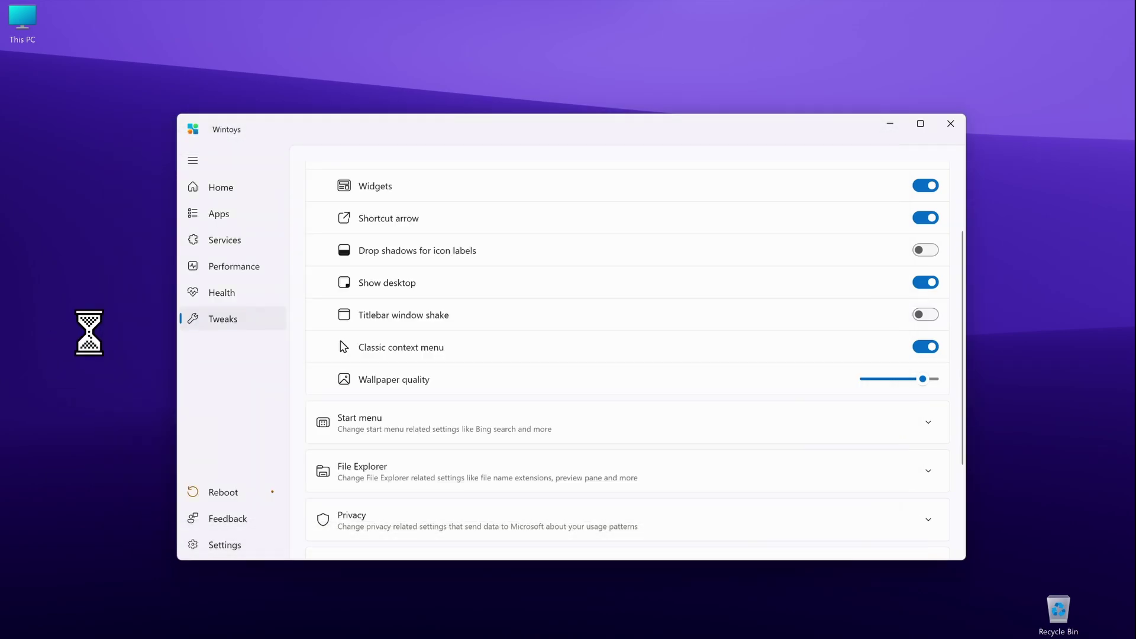
right_click(89, 331)
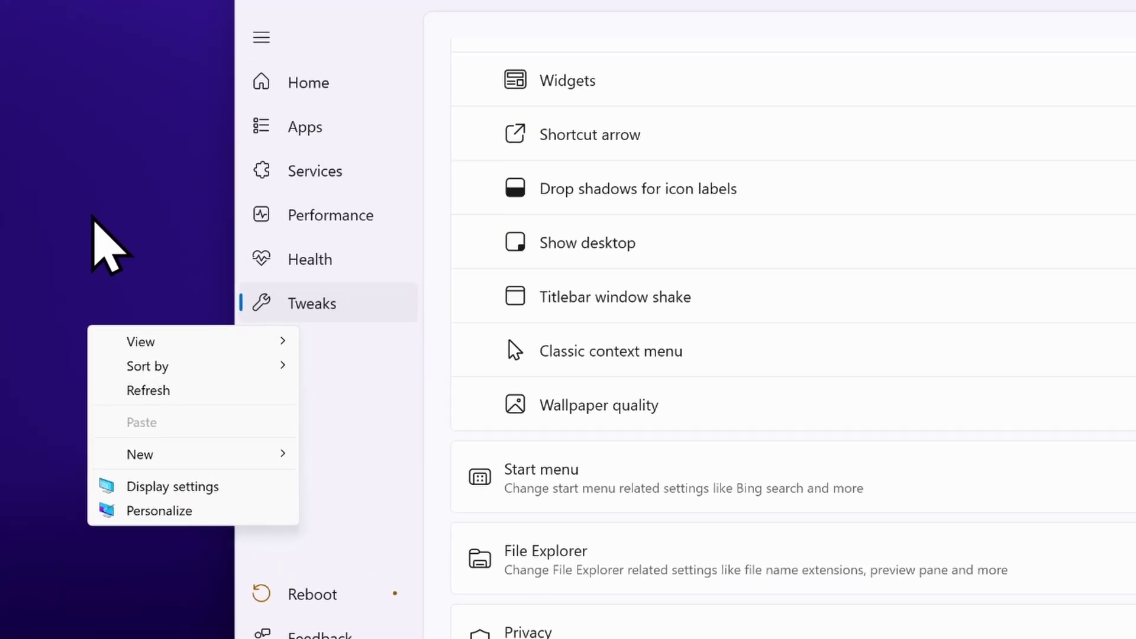
left_click(101, 188)
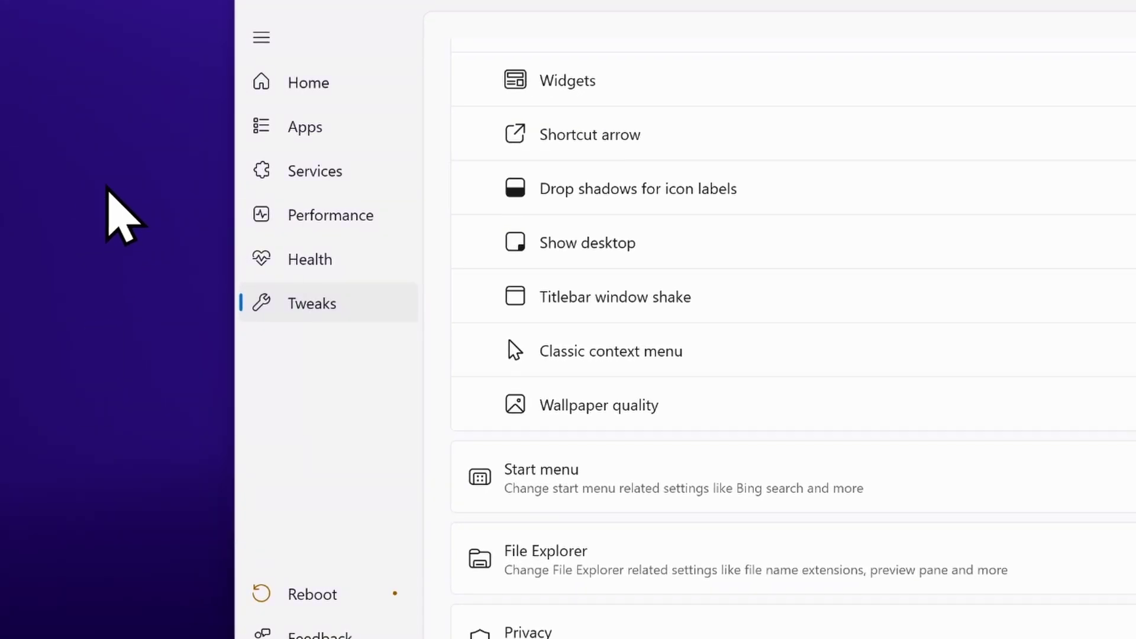
right_click(81, 201)
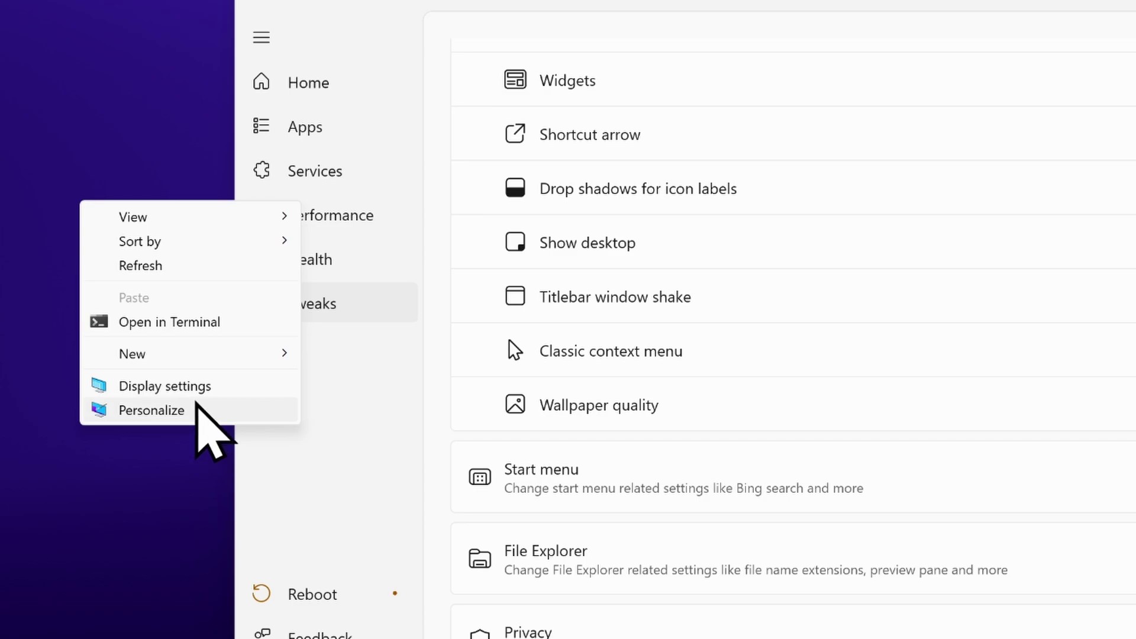
left_click(552, 3)
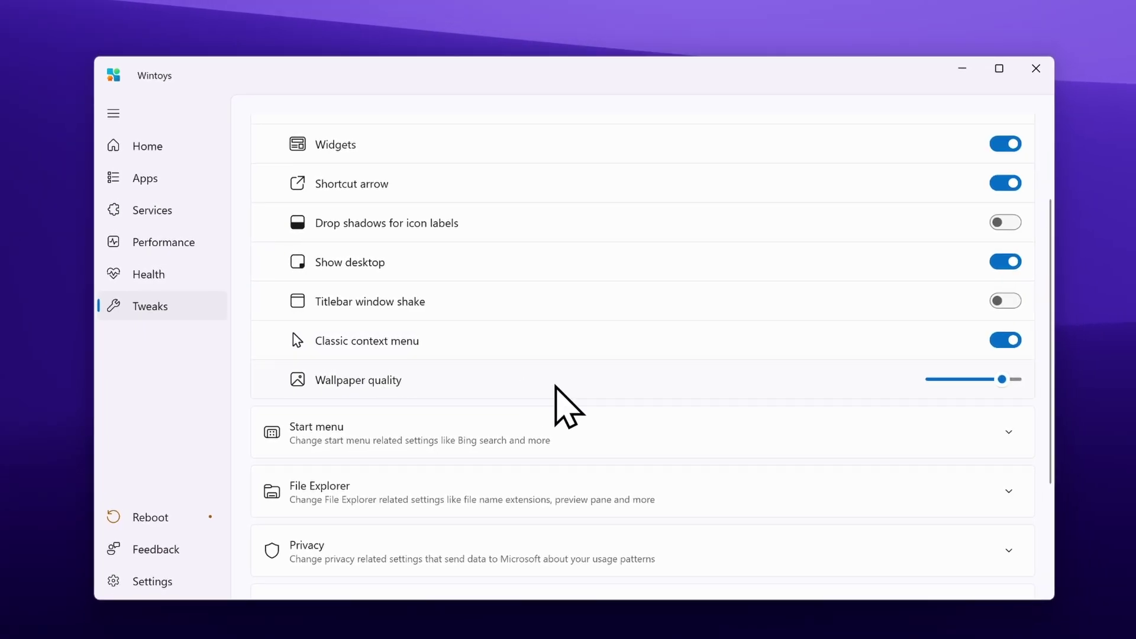
Set the wallpaper quality to maximum and expand the Start menu tweaks
left_click_drag(1002, 382, 1059, 396)
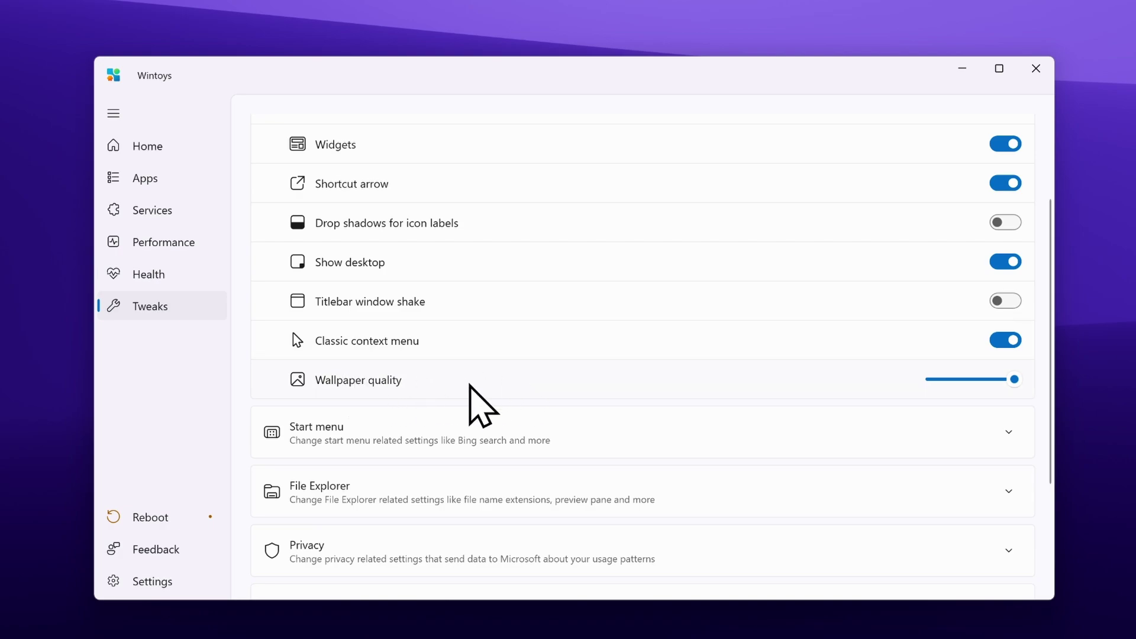
scroll(539, 384, "down", 3)
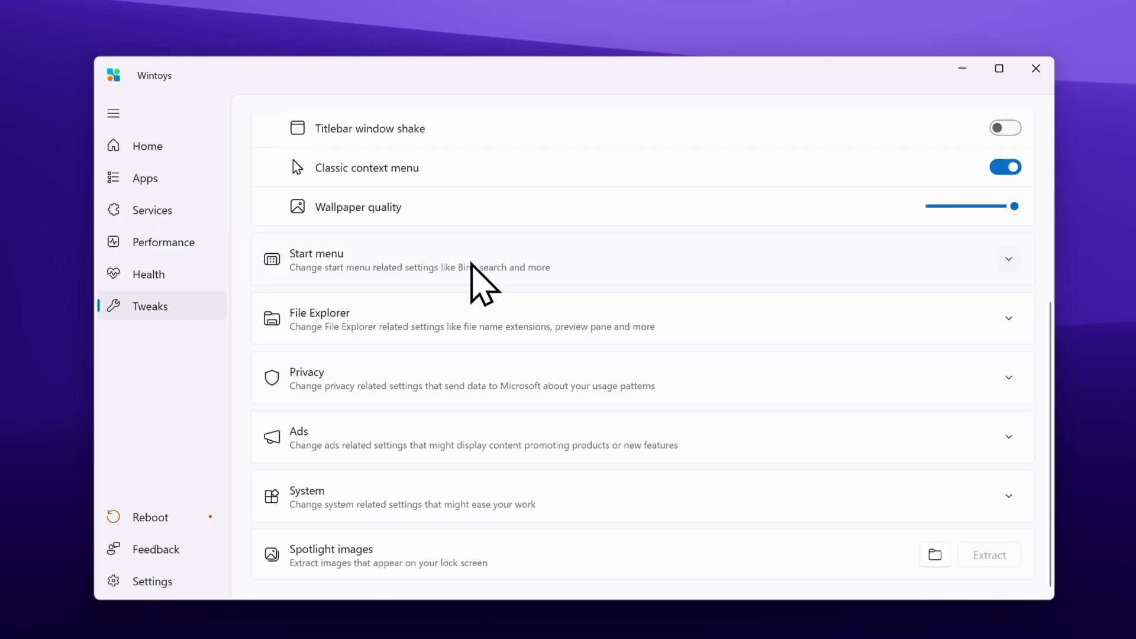
left_click(441, 269)
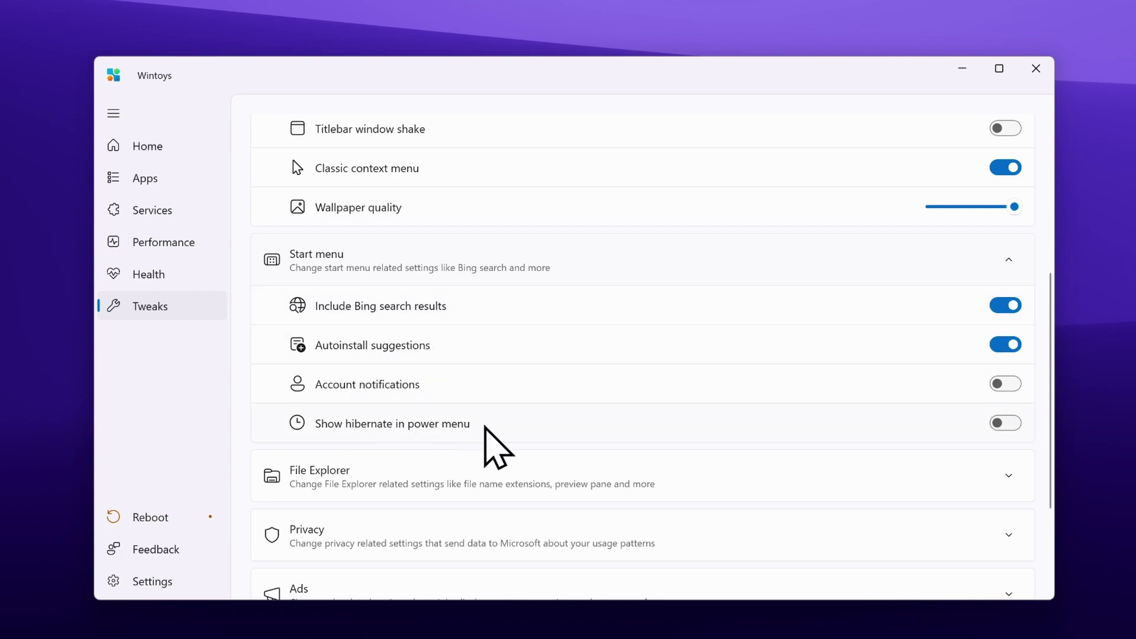
Turn on Show file extension in the File Explorer tweaks
scroll(484, 427, "down", 3)
left_click(466, 314)
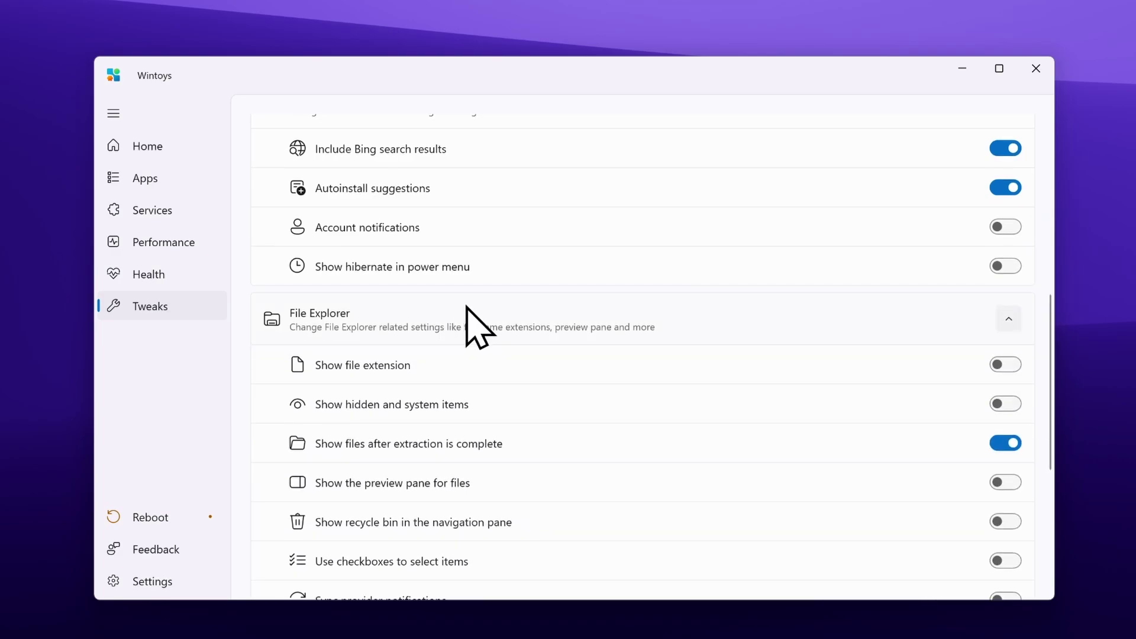
left_click(530, 358)
scroll(521, 343, "down", 1)
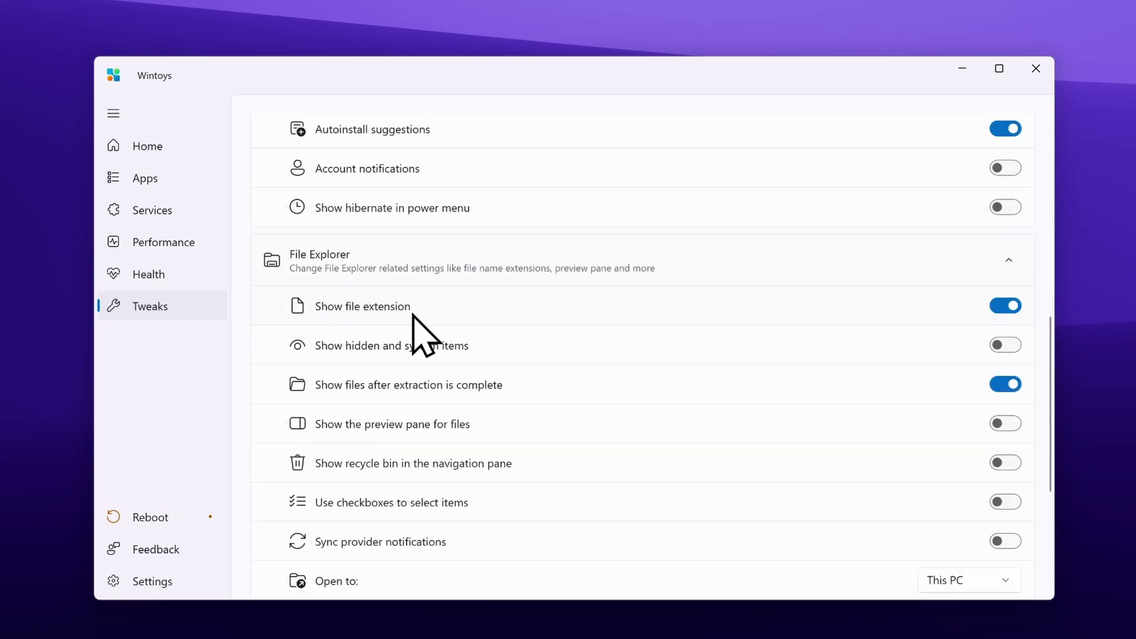
Switch to File Explorer, check the file extensions in the Pictures folder, and return to Wintoys
left_click(639, 627)
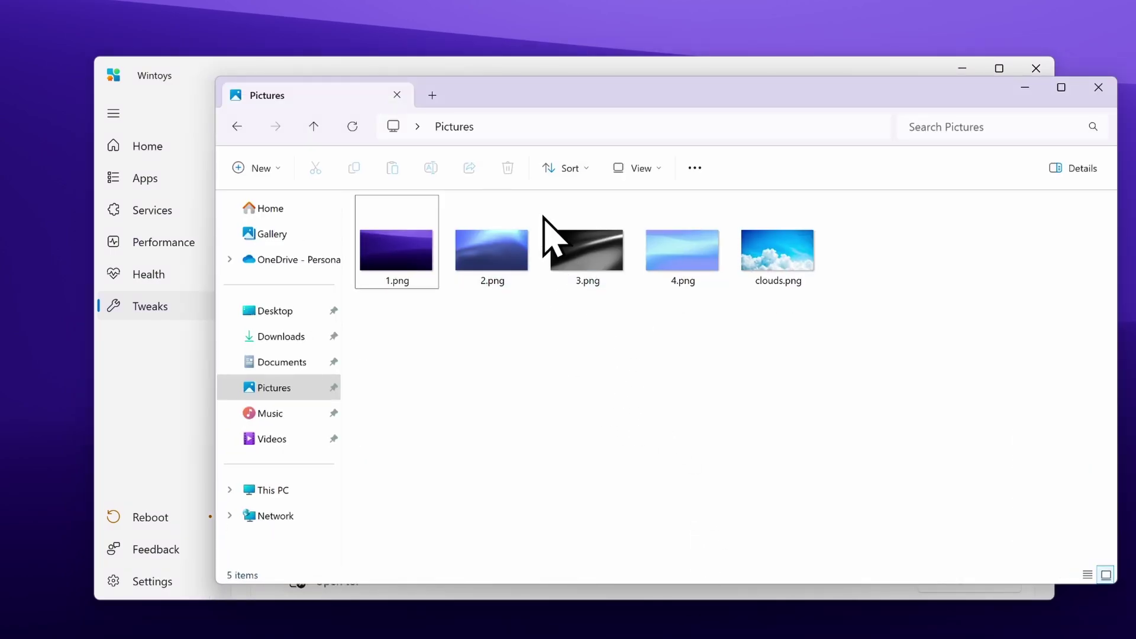
left_click_drag(533, 114, 507, 116)
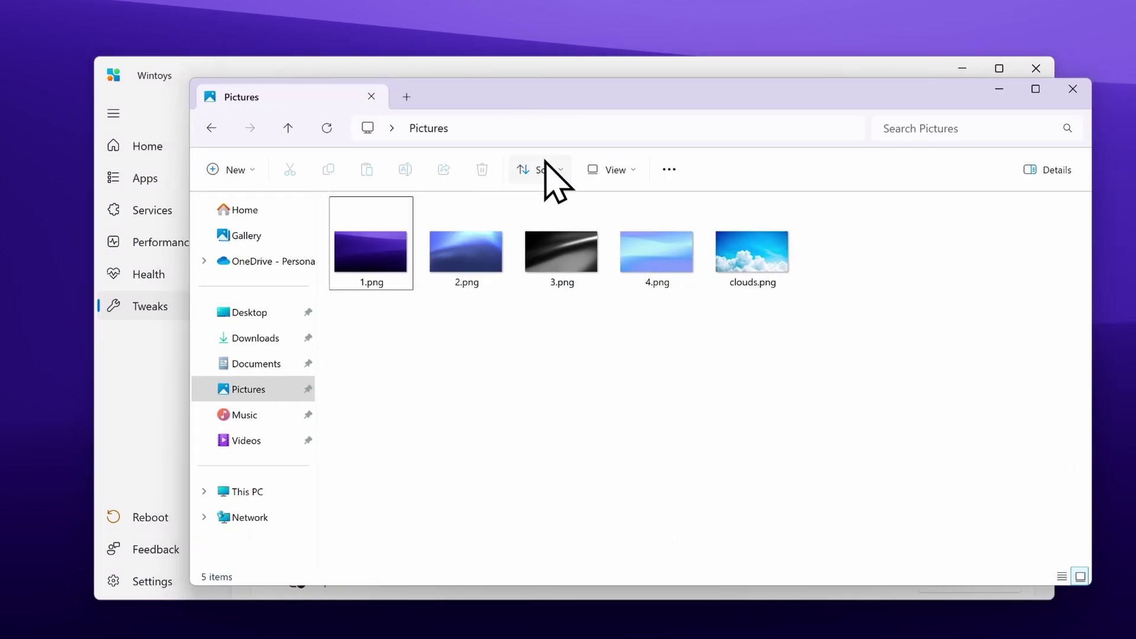
left_click(488, 288)
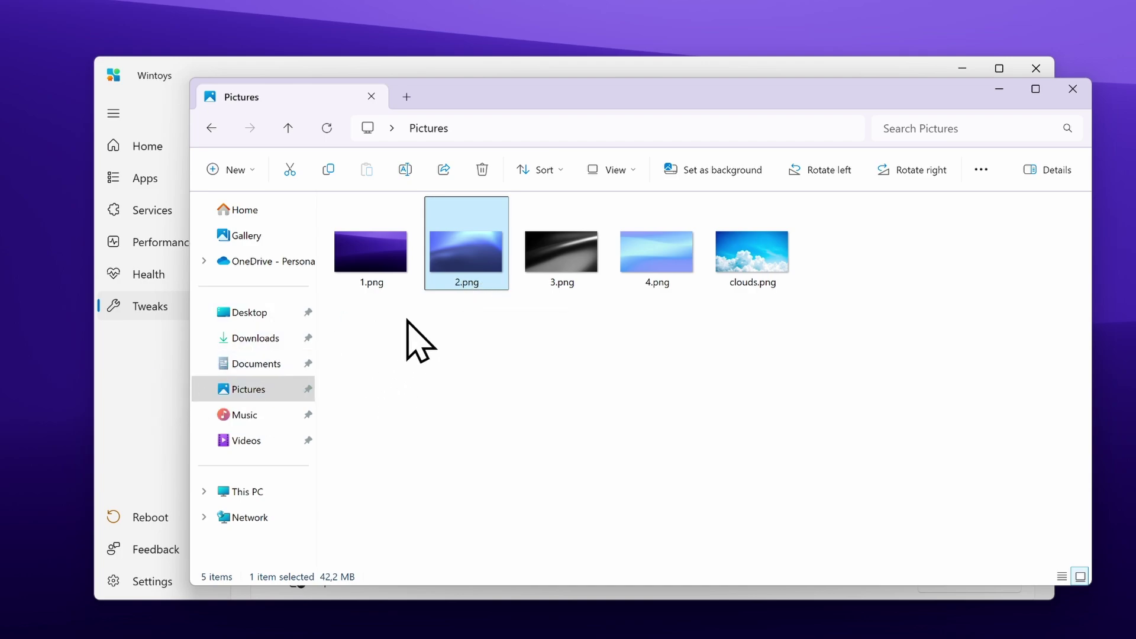
left_click(747, 257)
left_click(147, 393)
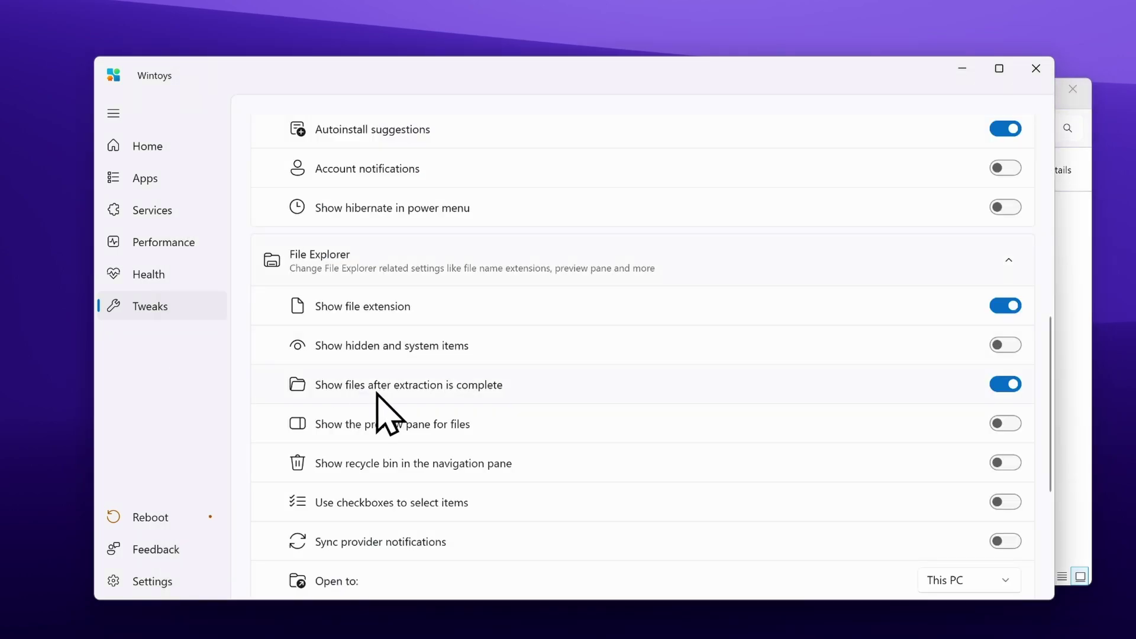
Review the start locations File Explorer can open to and keep This PC
scroll(544, 408, "down", 3)
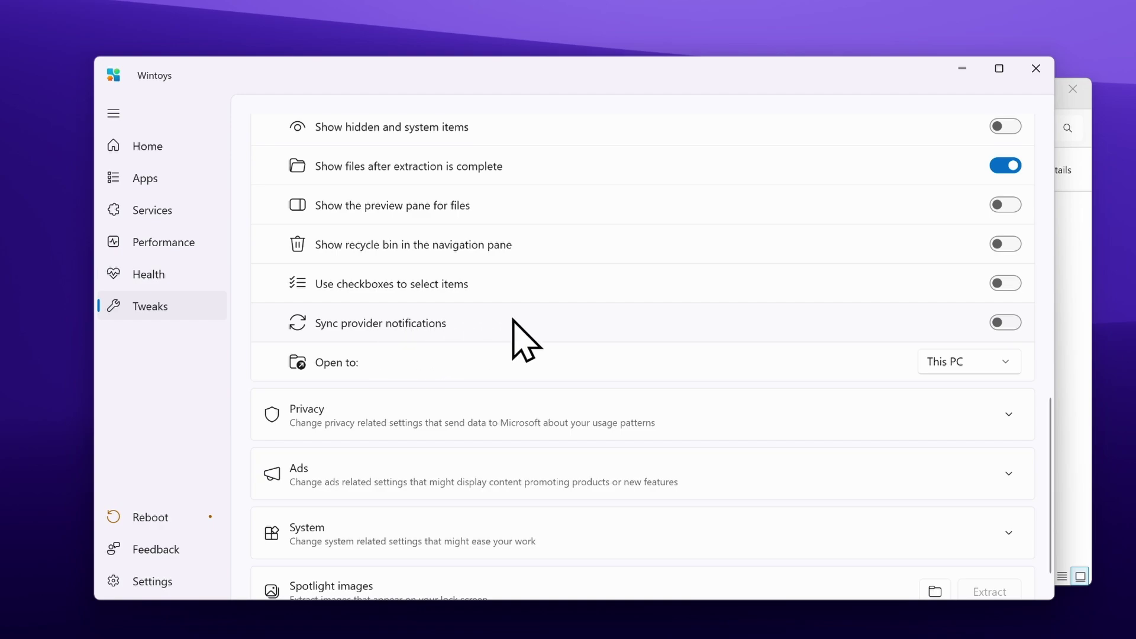
left_click(1005, 363)
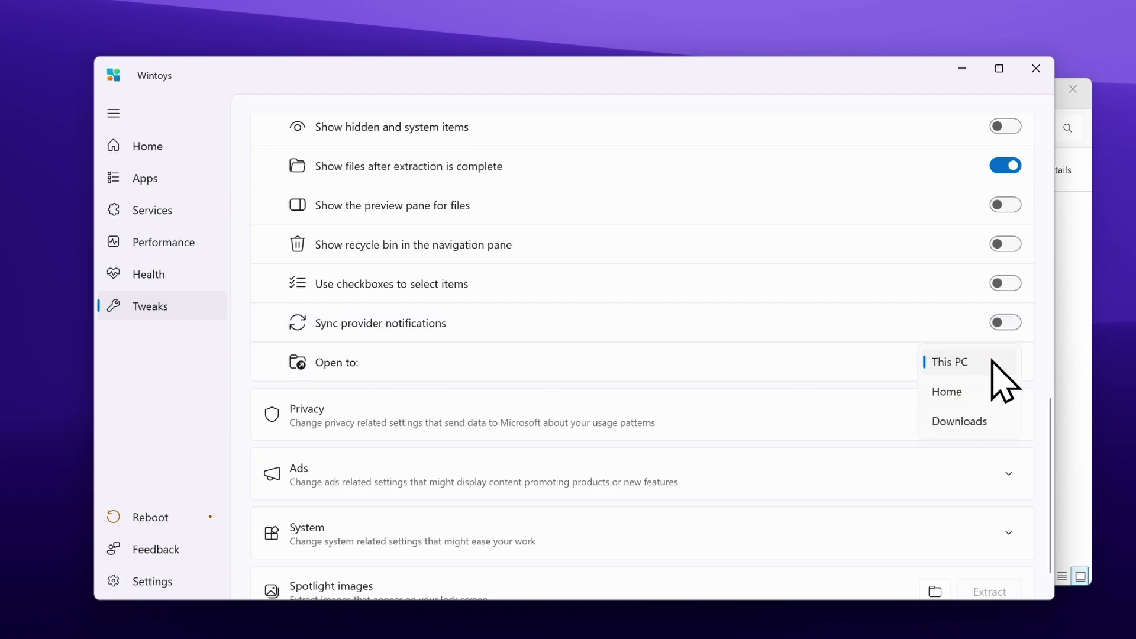
left_click(954, 363)
scroll(596, 332, "down", 1)
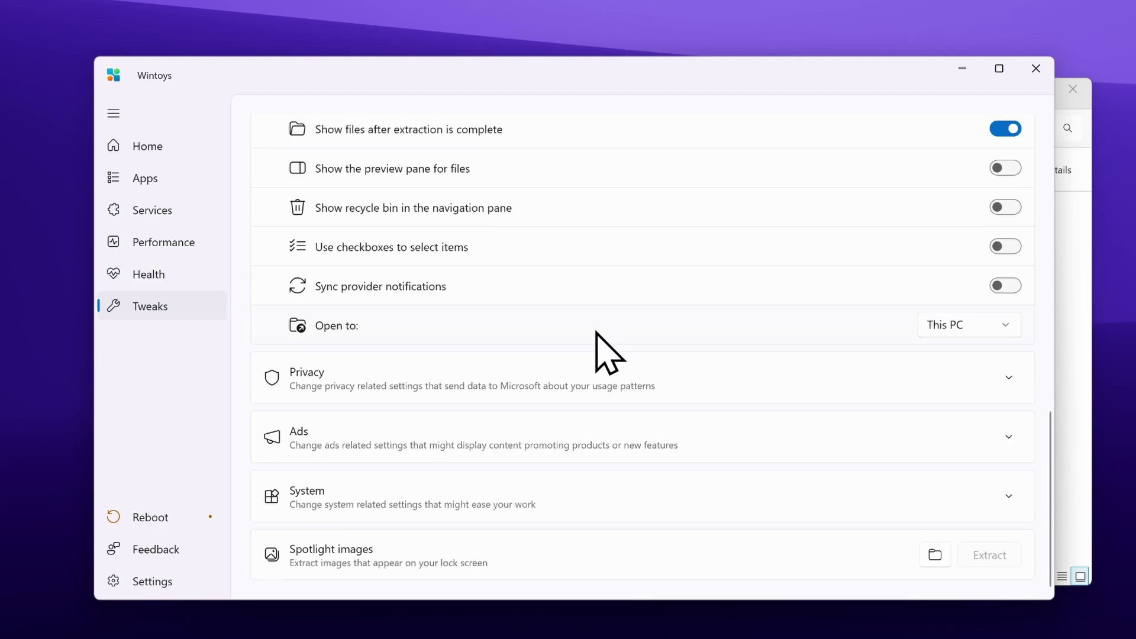
Expand the Privacy and Ads tweaks and review the settings each section offers
left_click(560, 379)
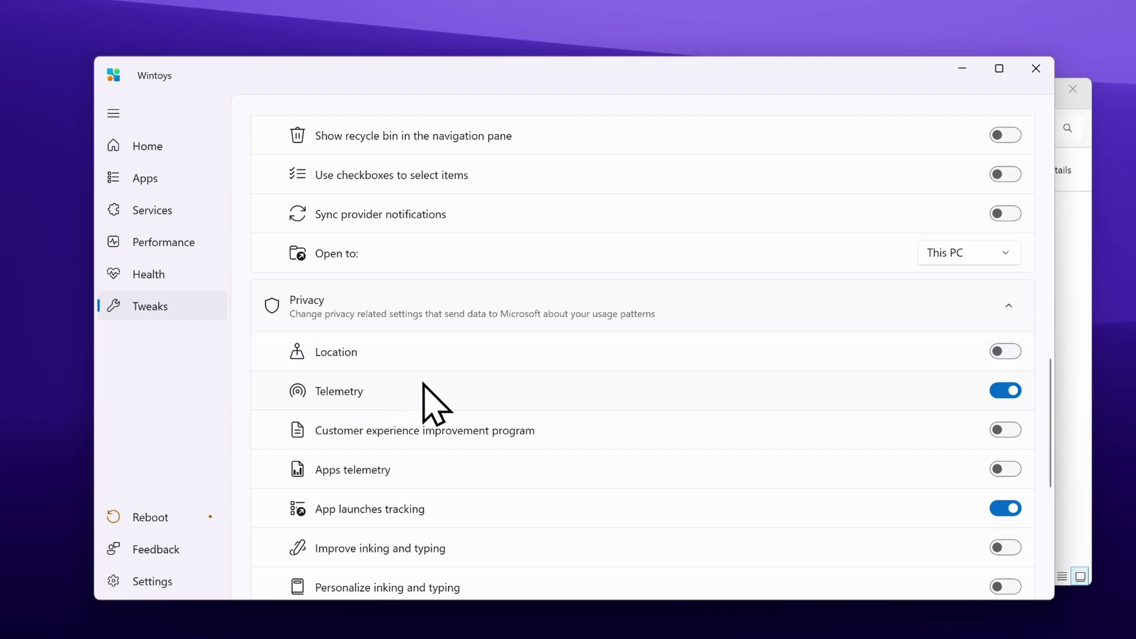
scroll(445, 380, "down", 3)
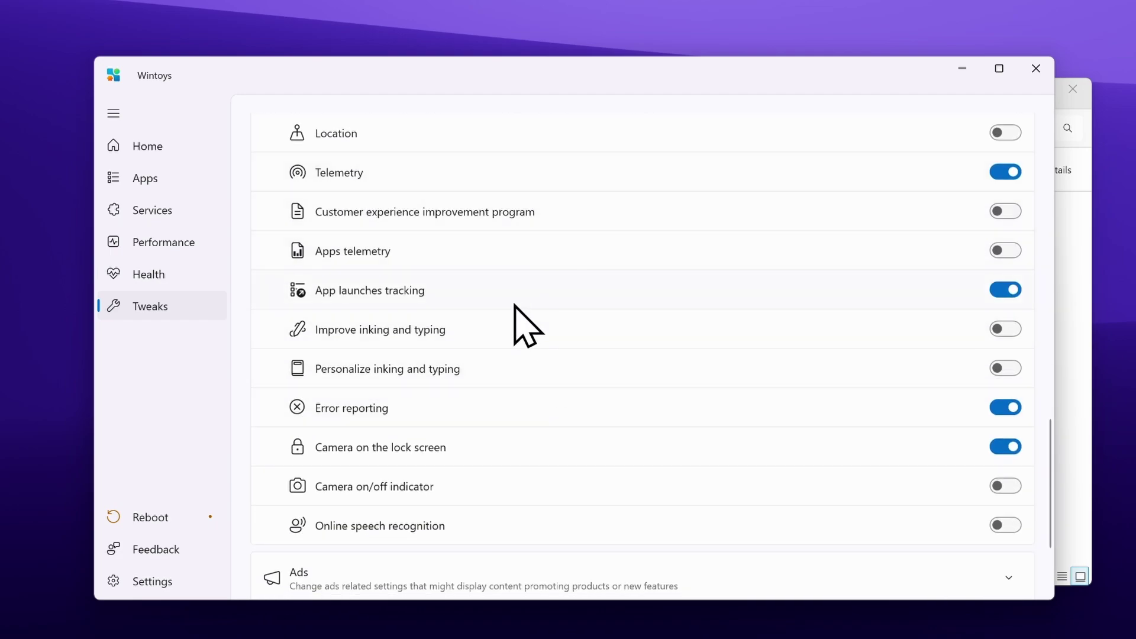
scroll(533, 329, "down", 2)
left_click(469, 436)
scroll(540, 411, "down", 4)
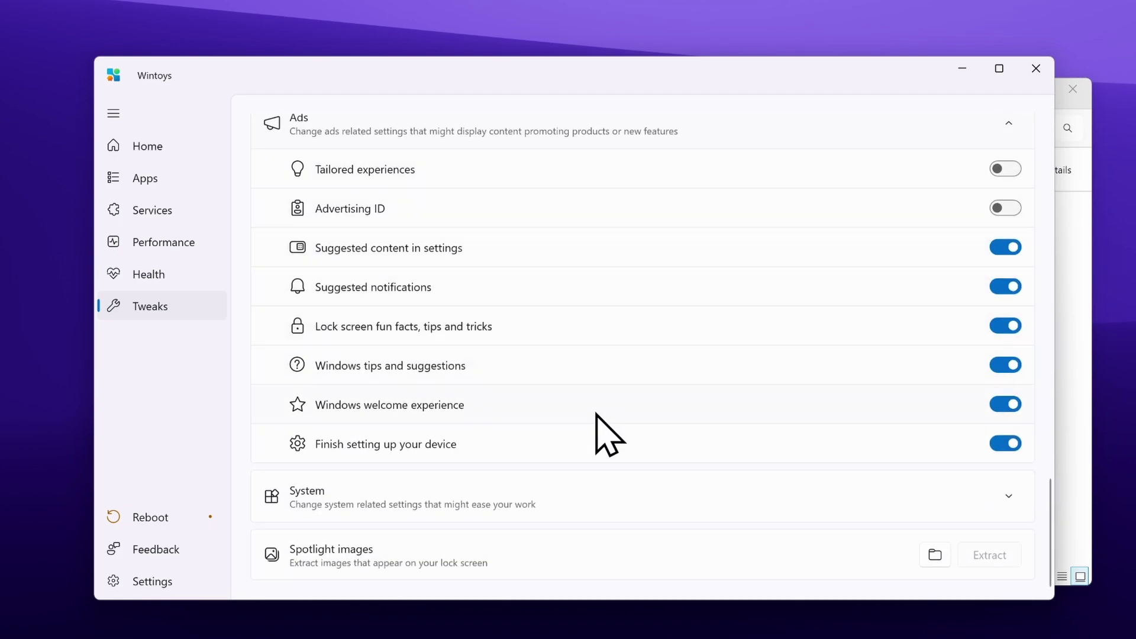
Turn on Clock with seconds in the System tweaks and check the taskbar clock
left_click(418, 503)
scroll(544, 385, "down", 5)
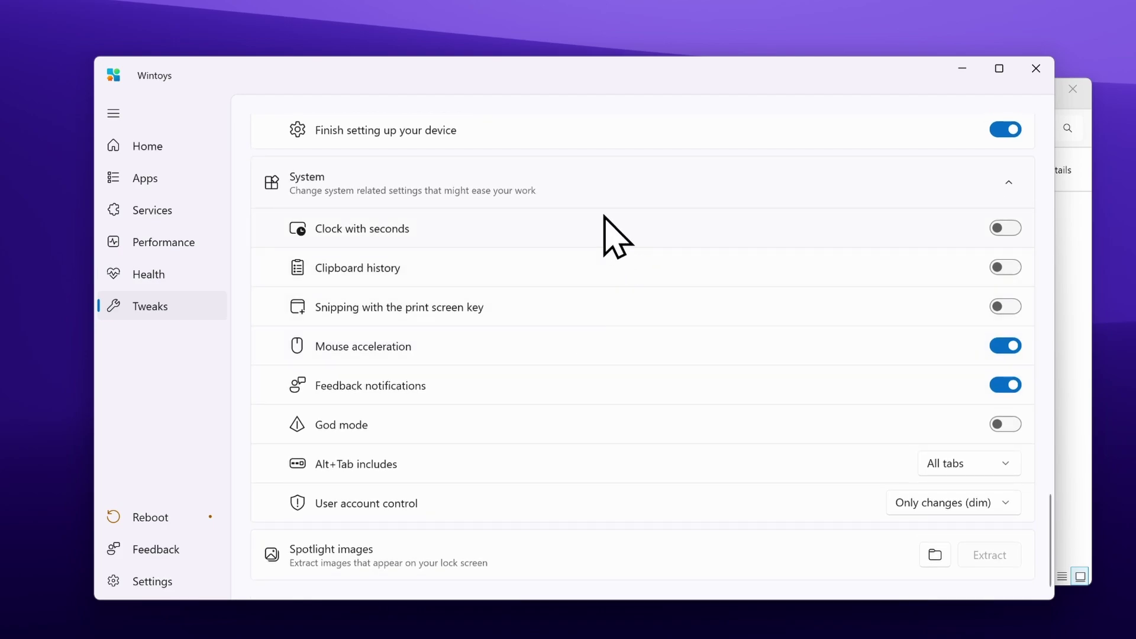
left_click(998, 231)
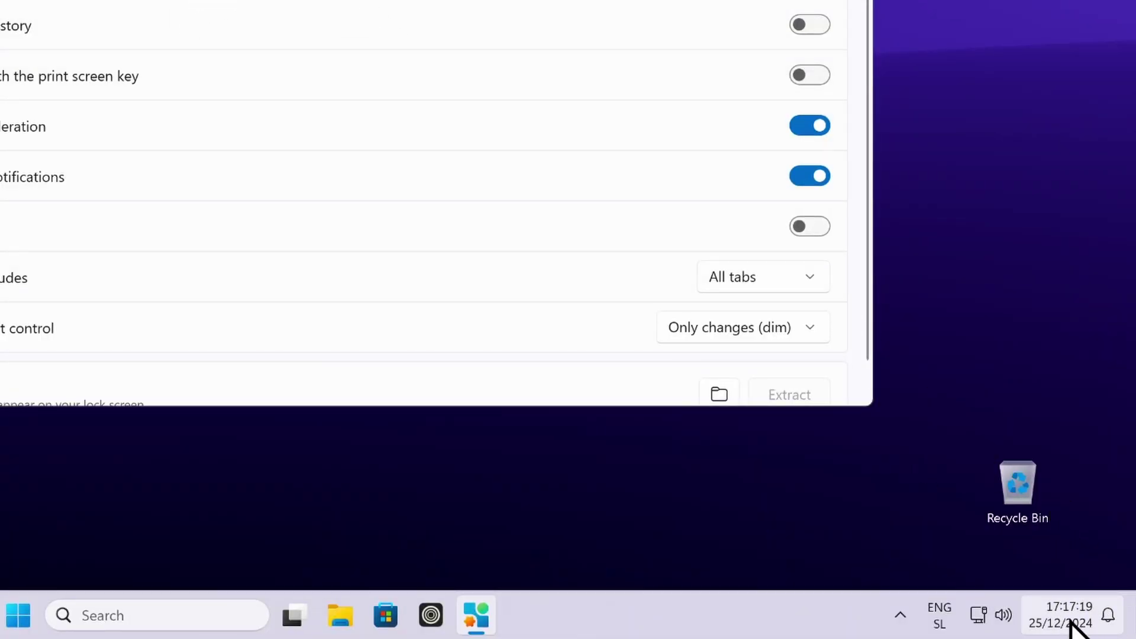
mouse_move(1065, 626)
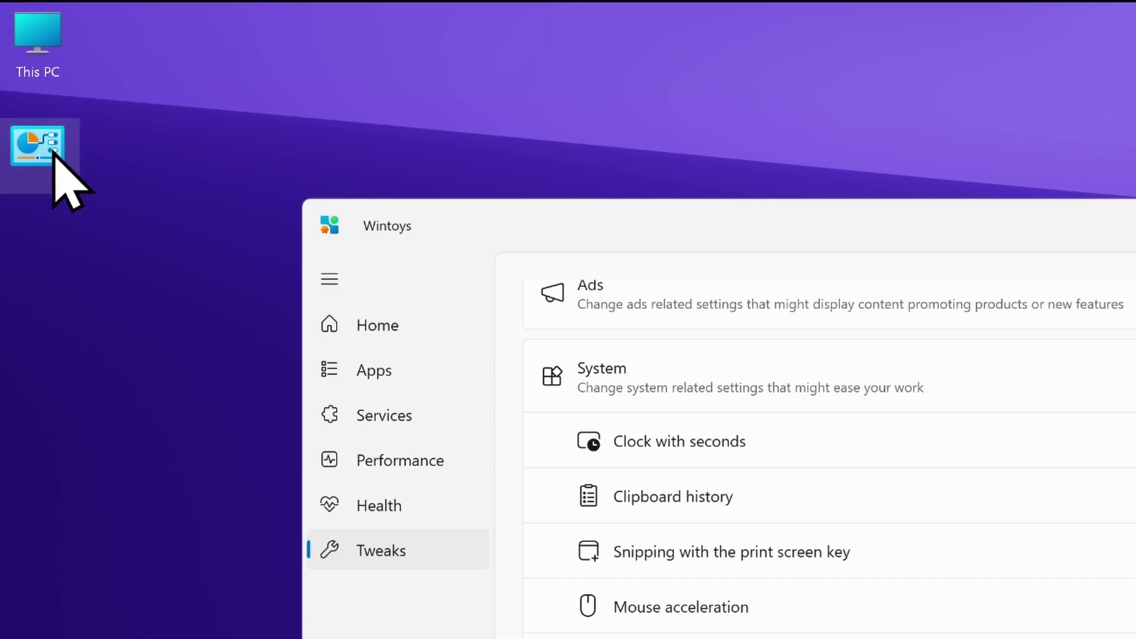
Open the God mode shortcut on the desktop and look through its full list of Windows settings and tools
double_click(43, 135)
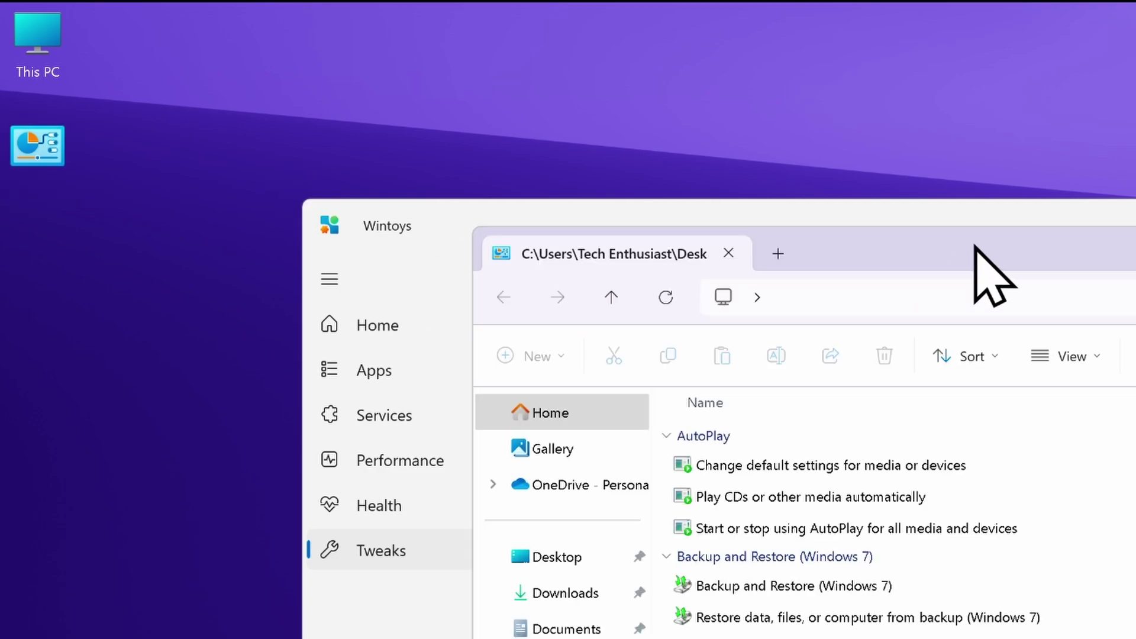
scroll(833, 386, "down", 20)
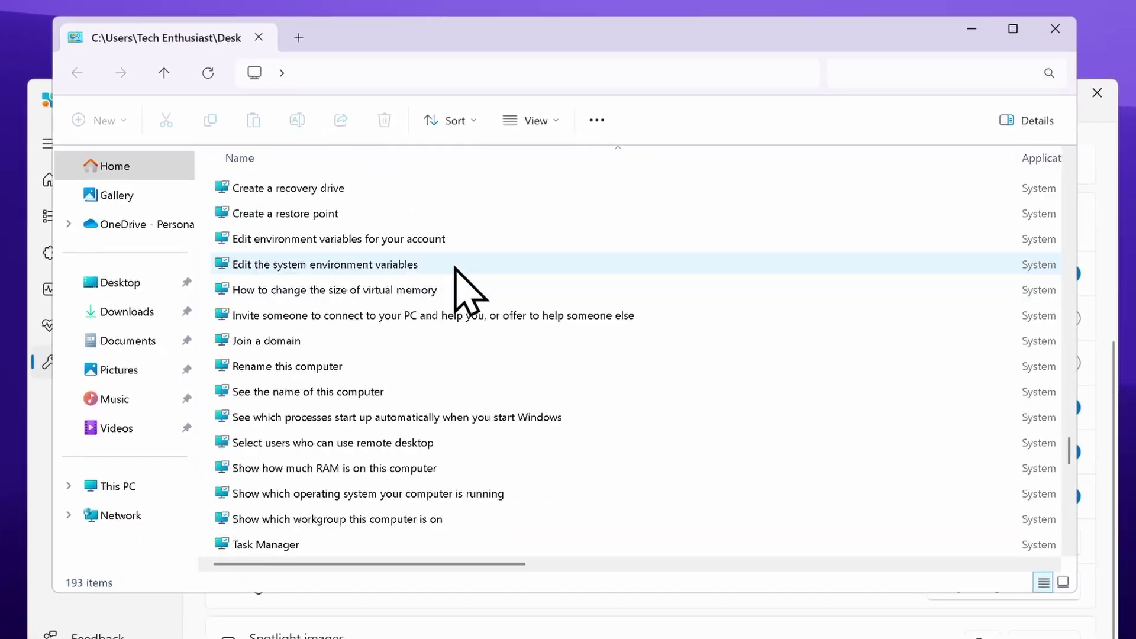
scroll(514, 329, "down", 10)
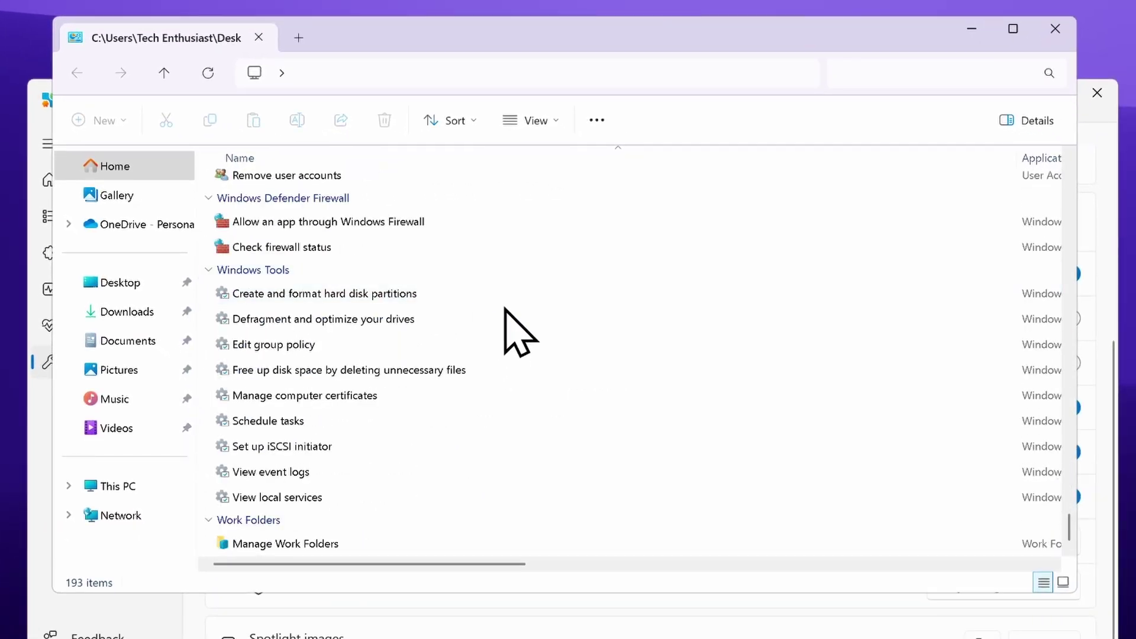
scroll(525, 381, "up", 20)
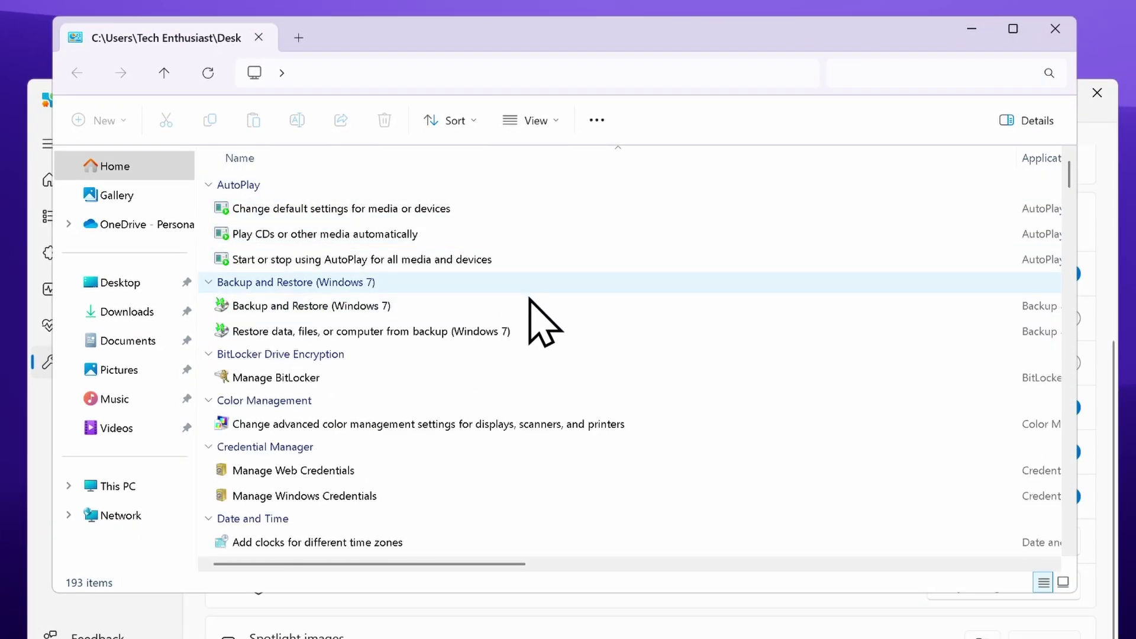
scroll(529, 391, "down", 12)
scroll(537, 332, "down", 10)
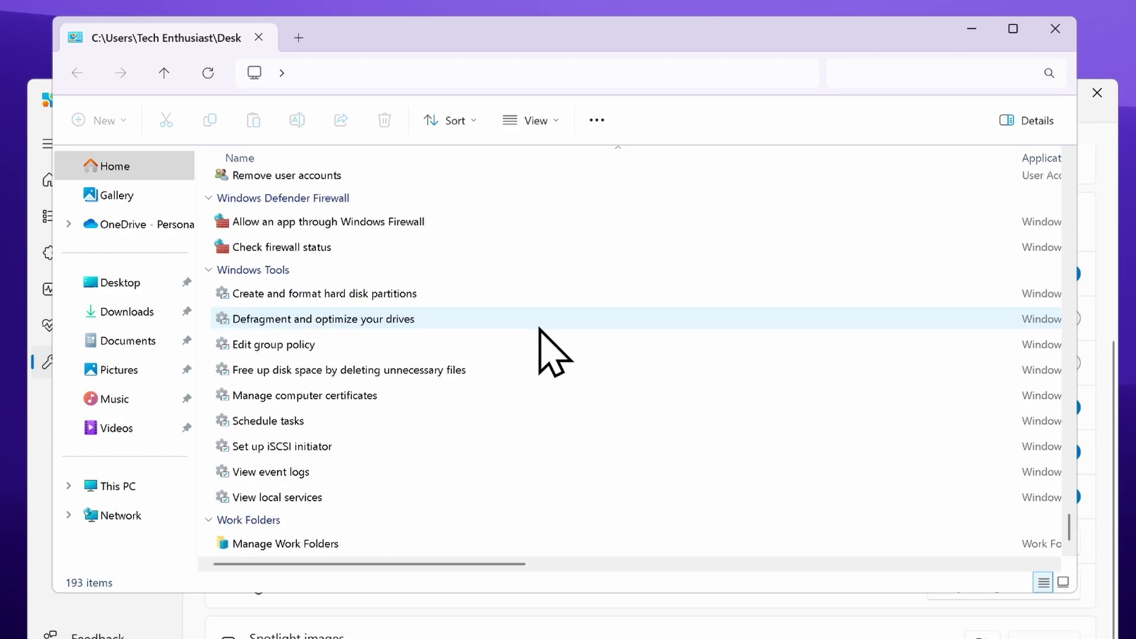
scroll(532, 331, "up", 20)
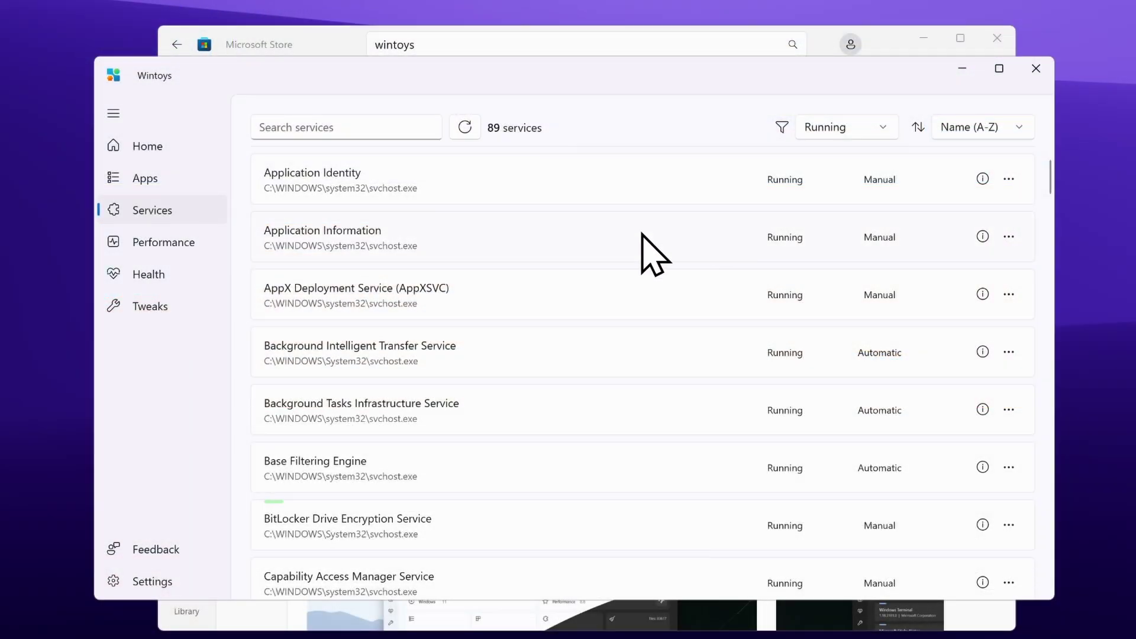
Switch to the Wintoys page in Microsoft Store and minimize the Wintoys window behind it
left_click(894, 45)
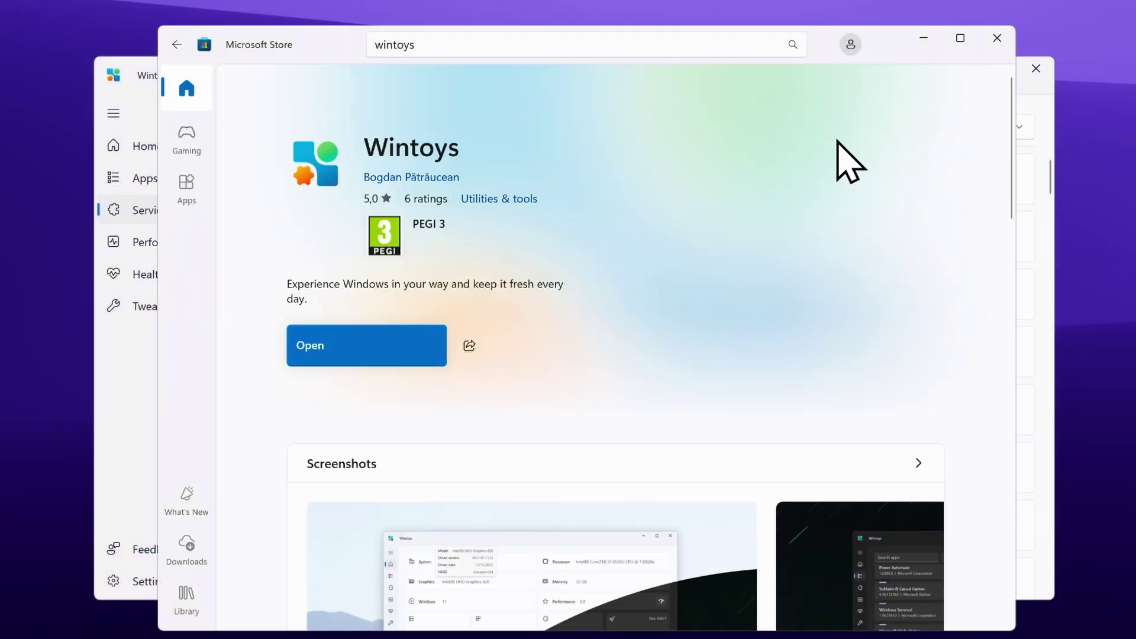
left_click(1041, 101)
left_click(963, 68)
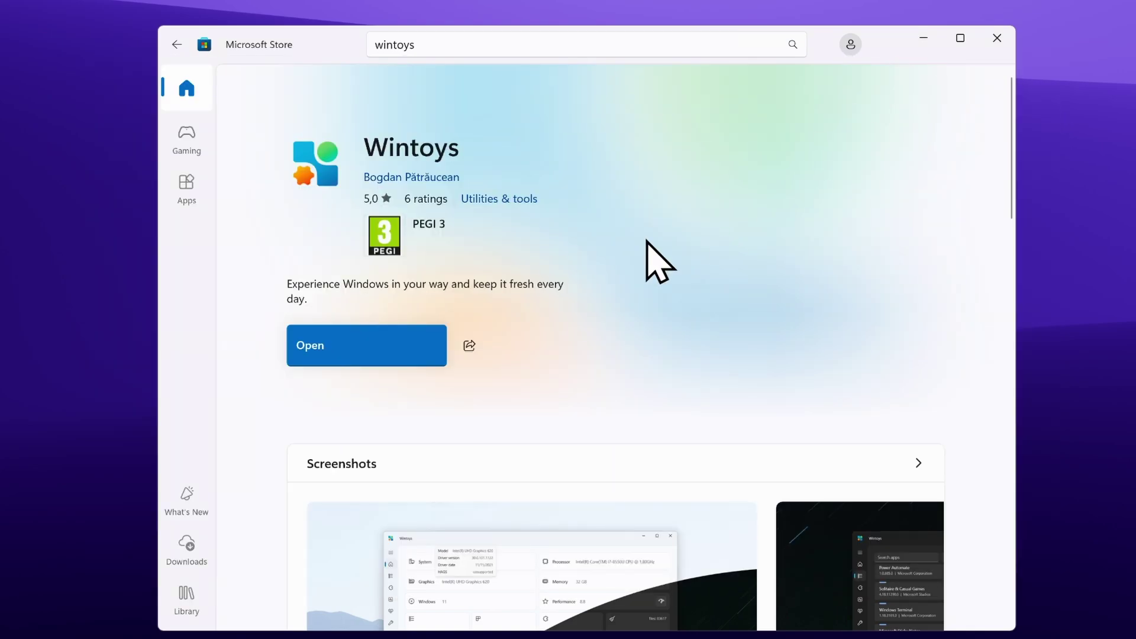